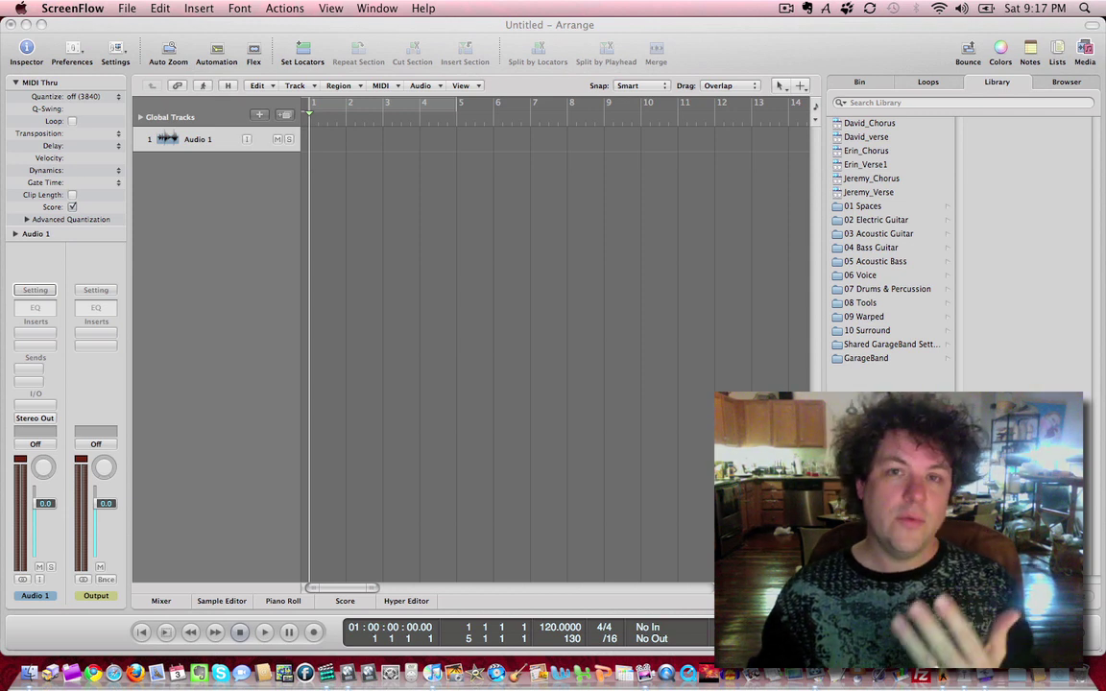
Step: Look over the open Soundtrack Pro, MainStage, WaveBurner, Impulse Response Utility and Compressor windows, and return to Logic Pro
key("ctrl+Right")
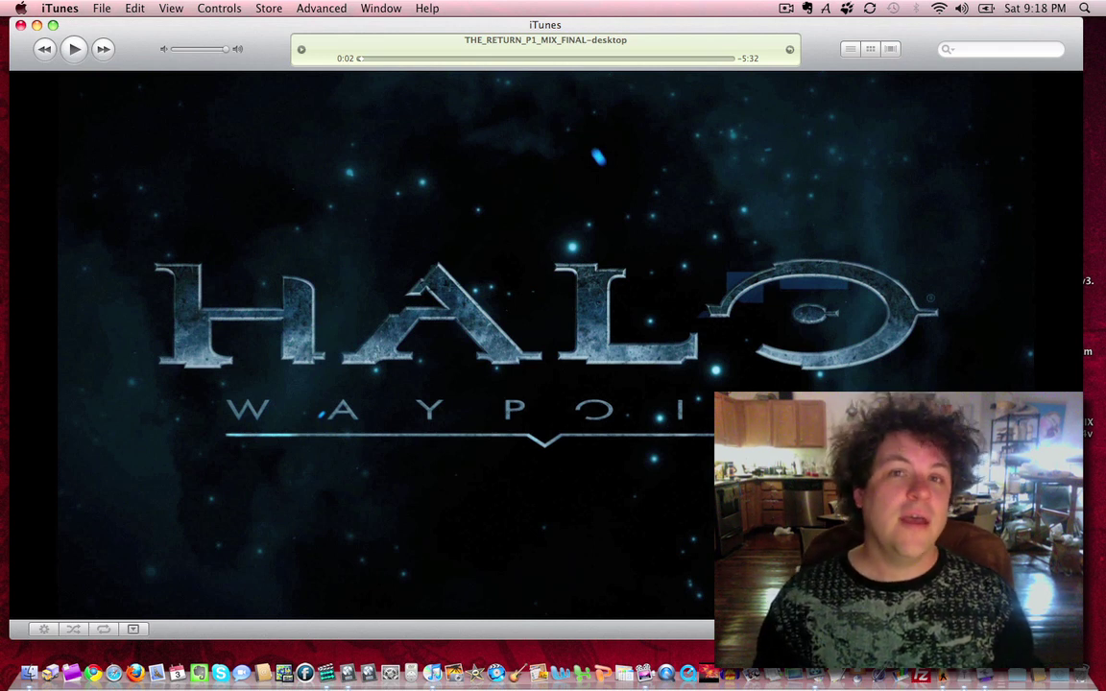
key("super+Tab")
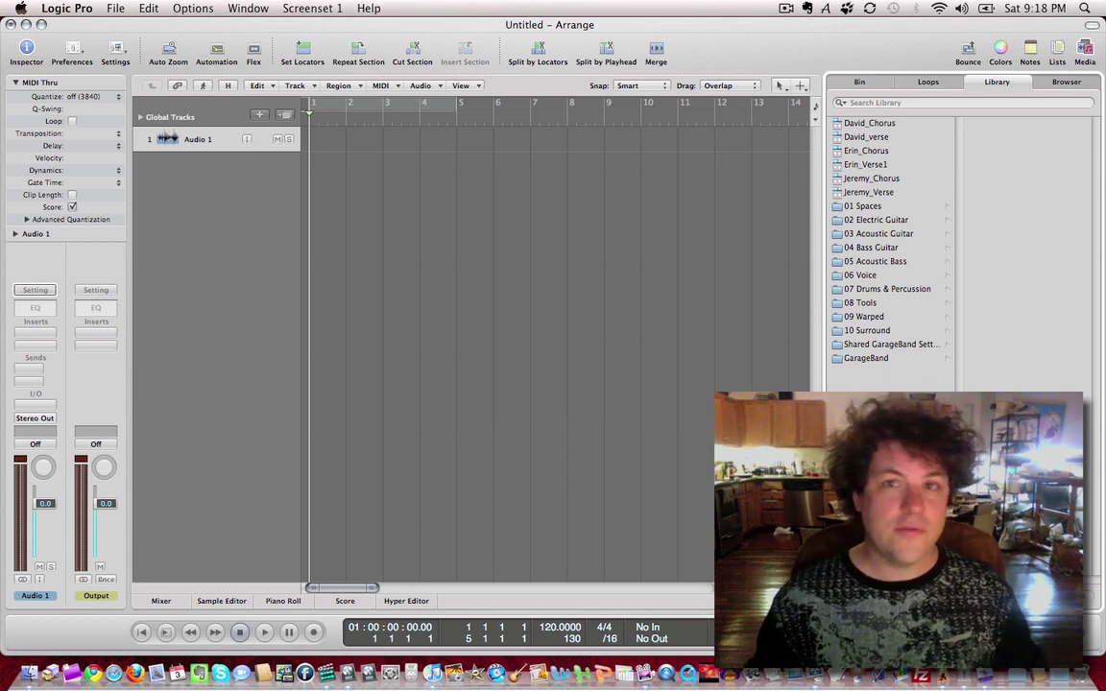
key("ctrl+Left")
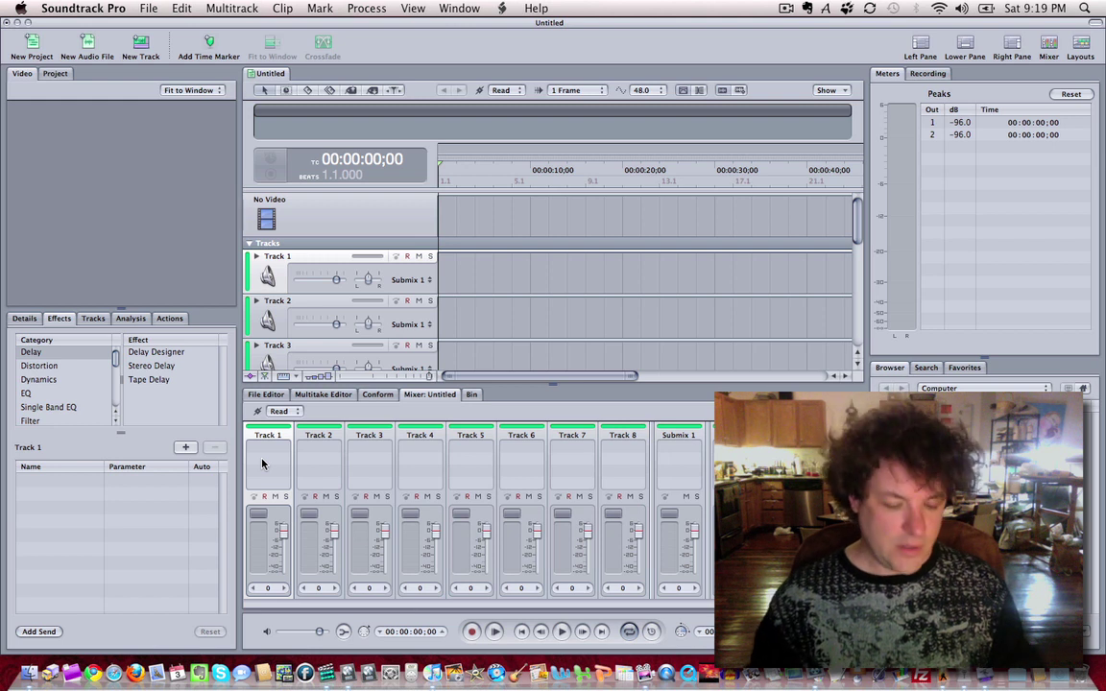
key("ctrl+Right")
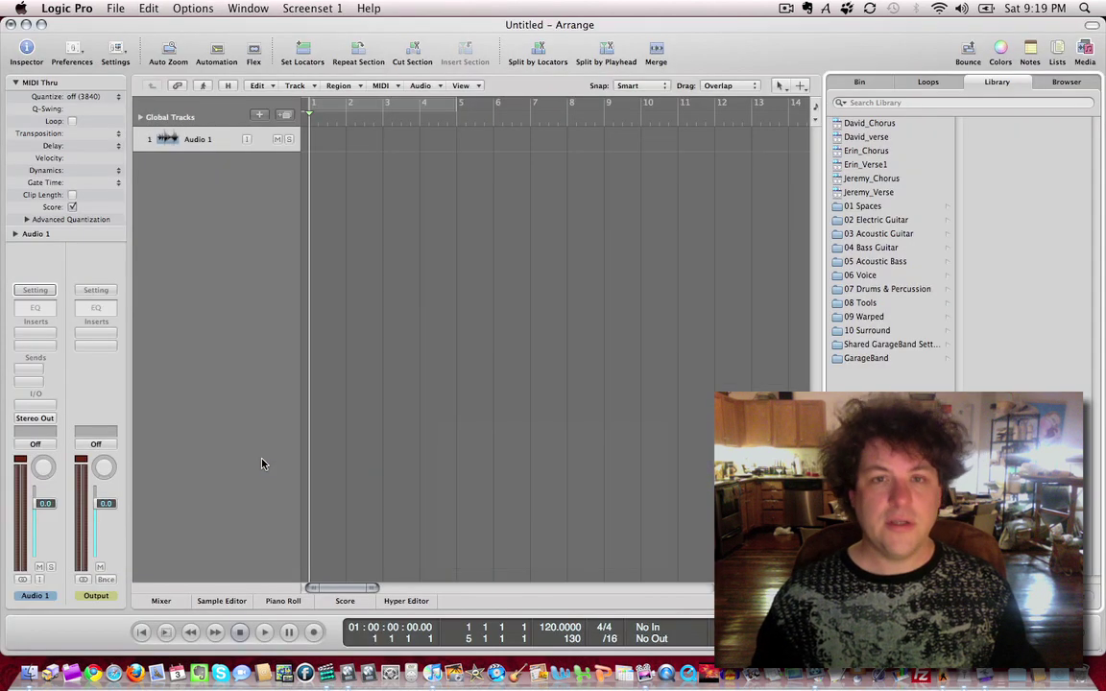
key("ctrl+Right")
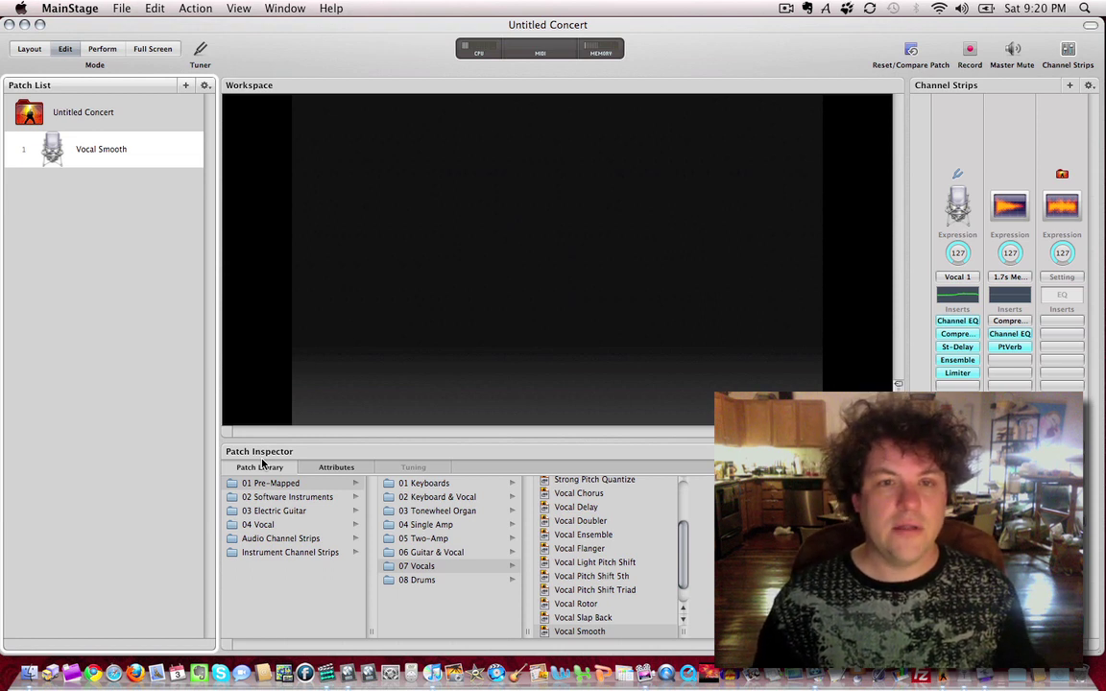
key("ctrl+Left")
key("ctrl+Left")
key("ctrl+Up")
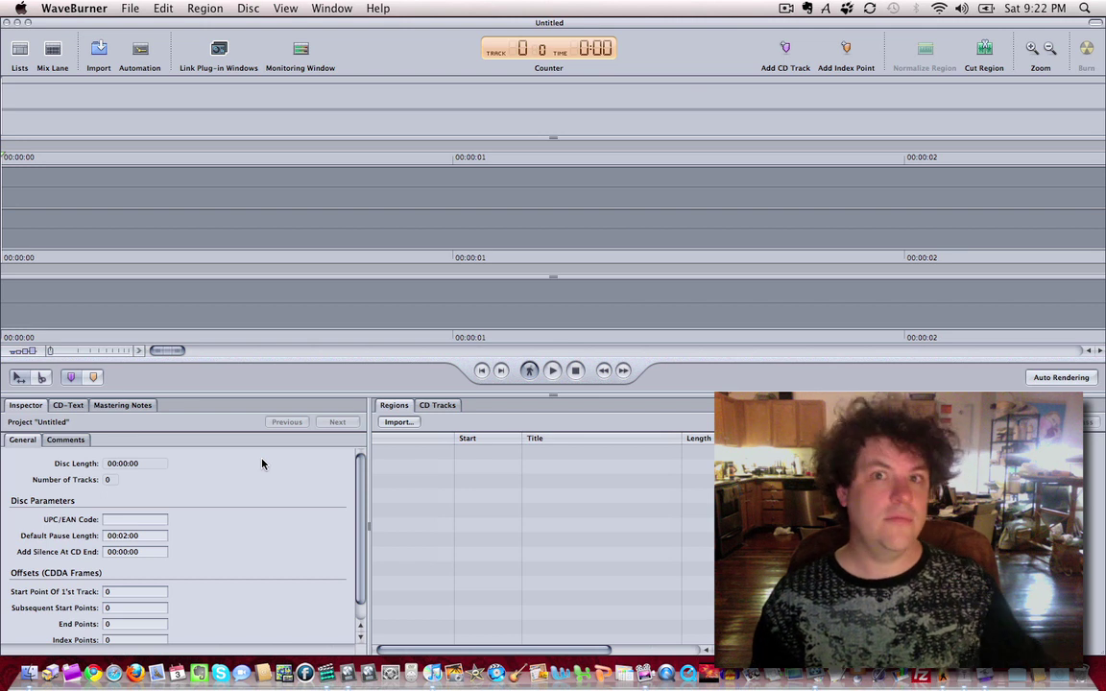
key("ctrl+Right")
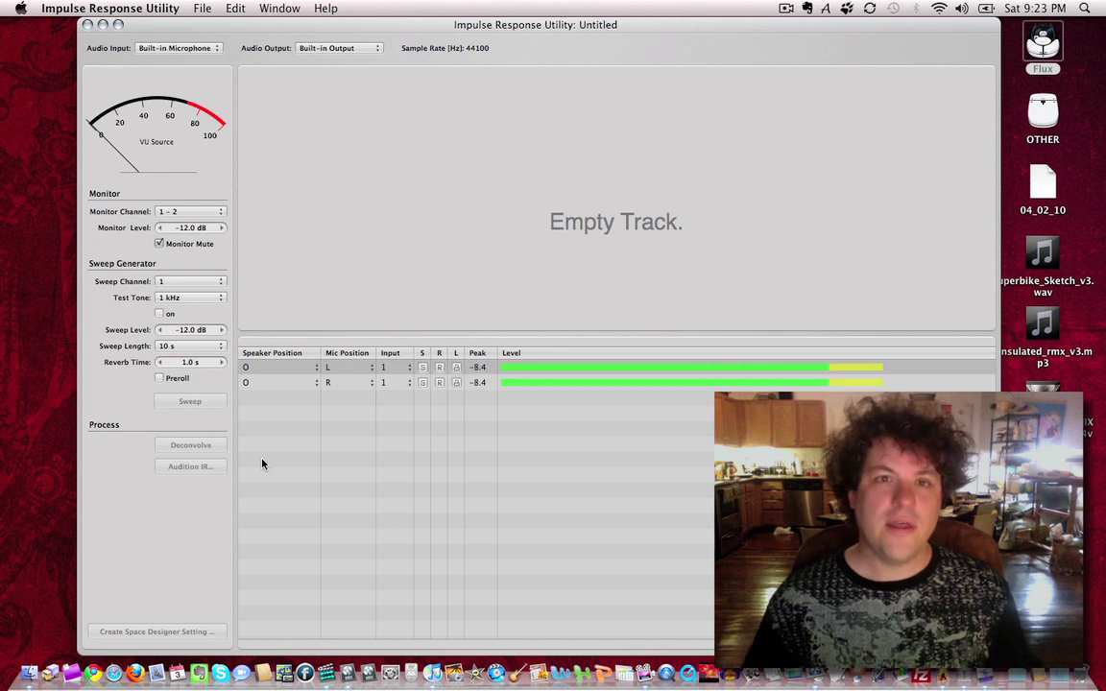
key("ctrl+Right")
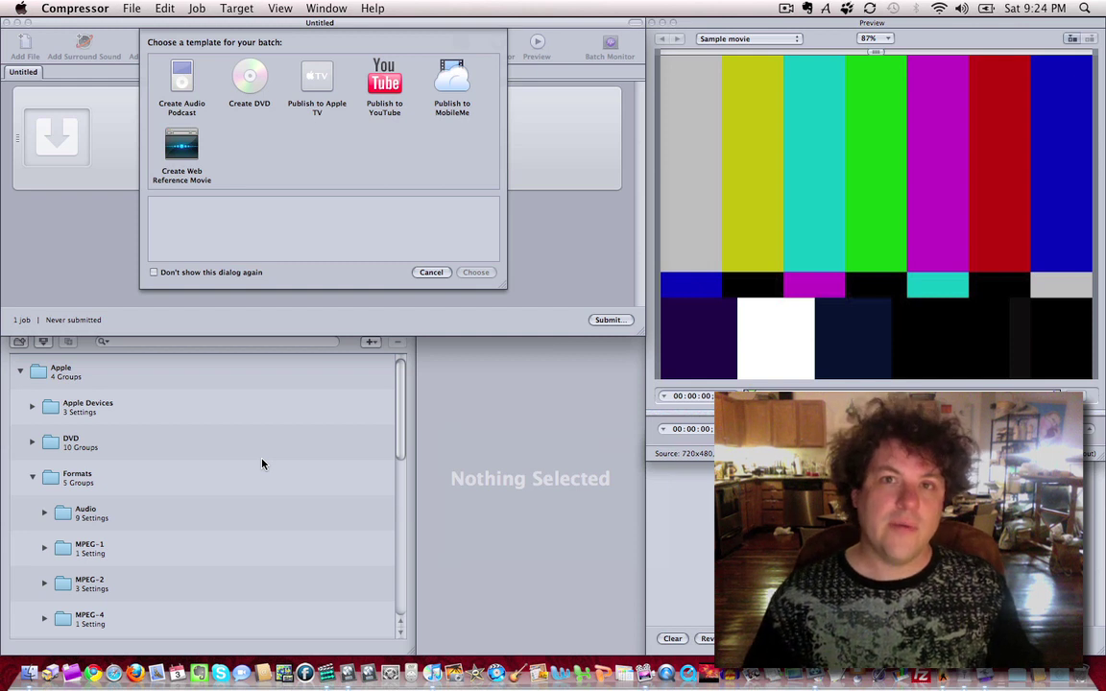
key("ctrl+Right")
key("ctrl+Down")
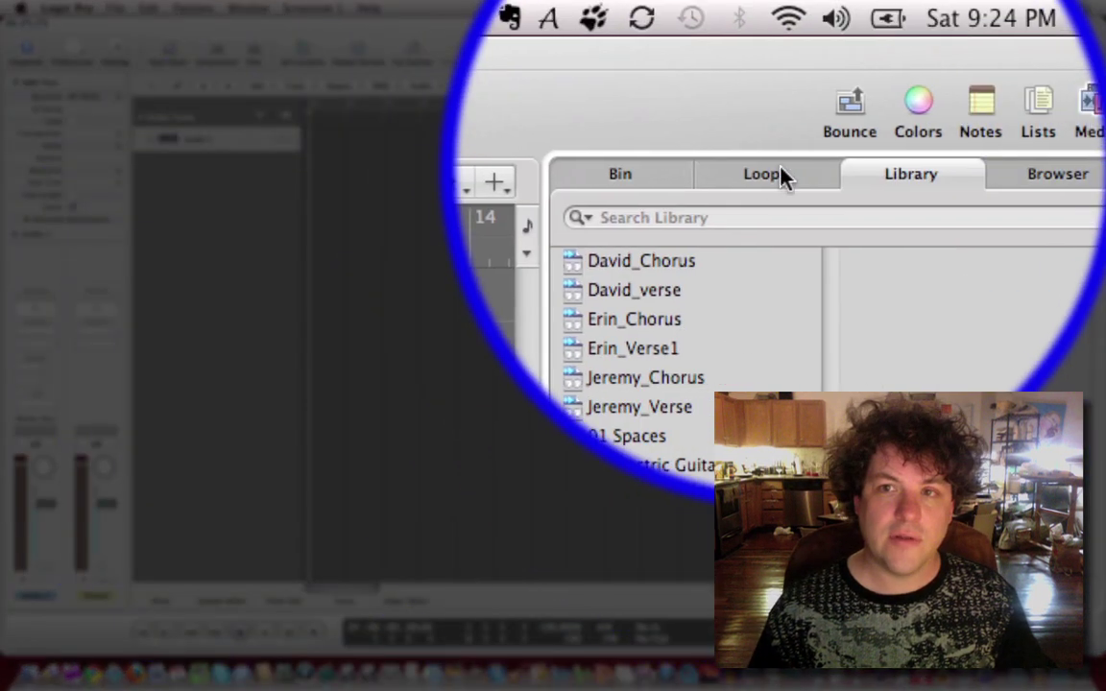
Step: Browse the loops in column view by instrument, narrowing them to All Drums and Acoustic
left_click(780, 176)
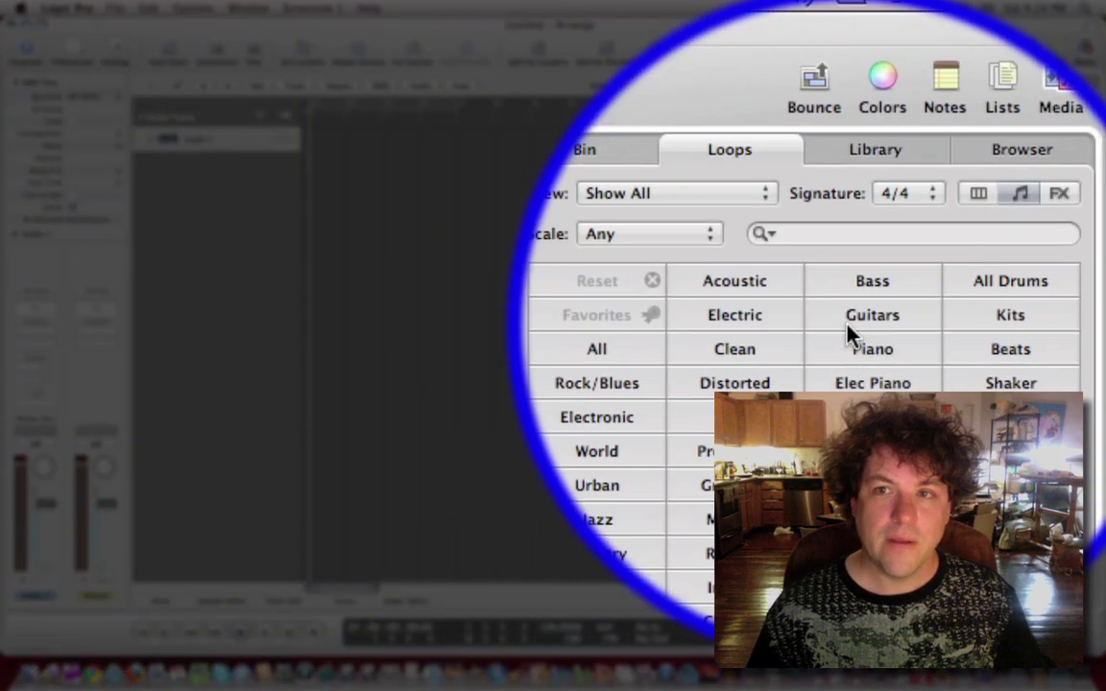
left_click(980, 196)
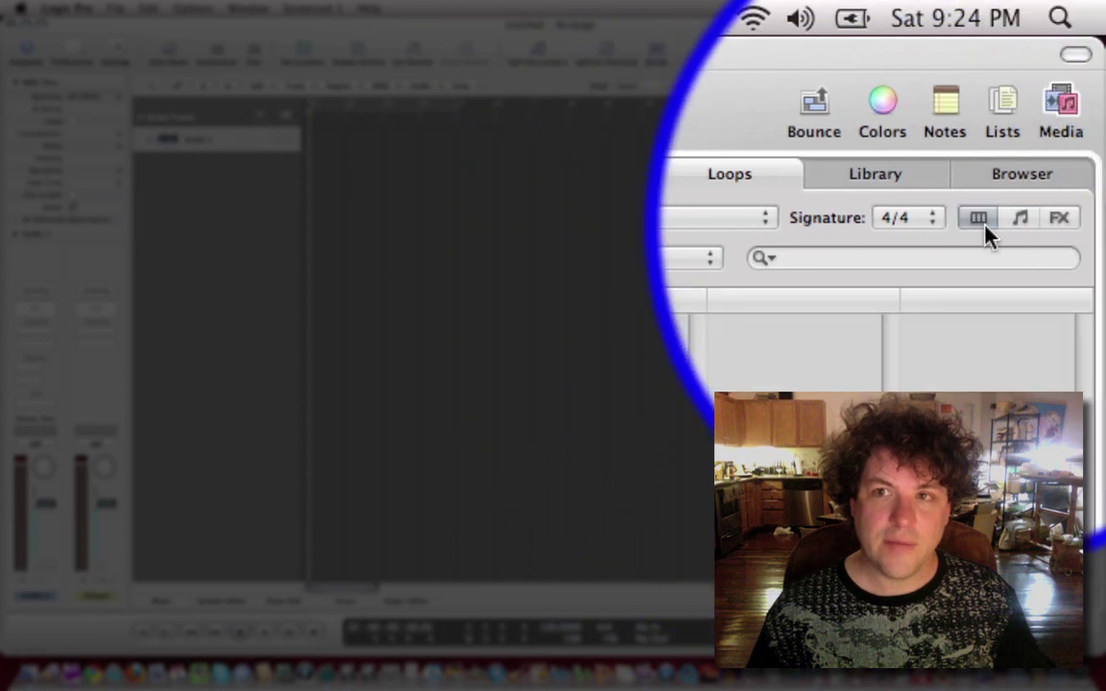
left_click(783, 329)
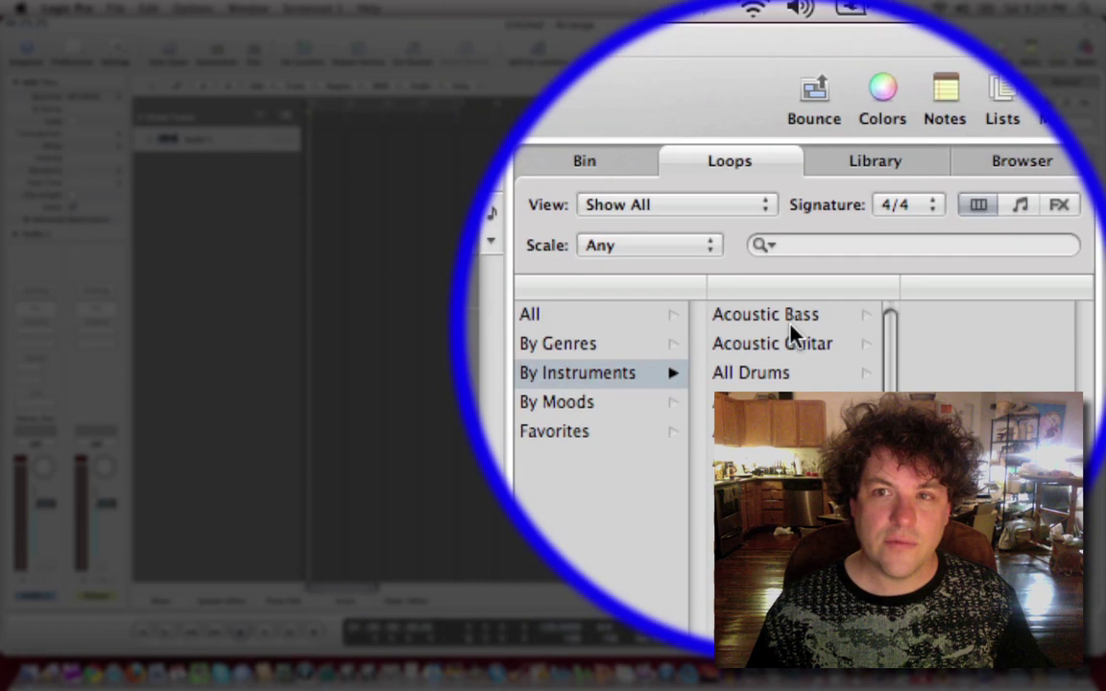
left_click(787, 357)
left_click(960, 316)
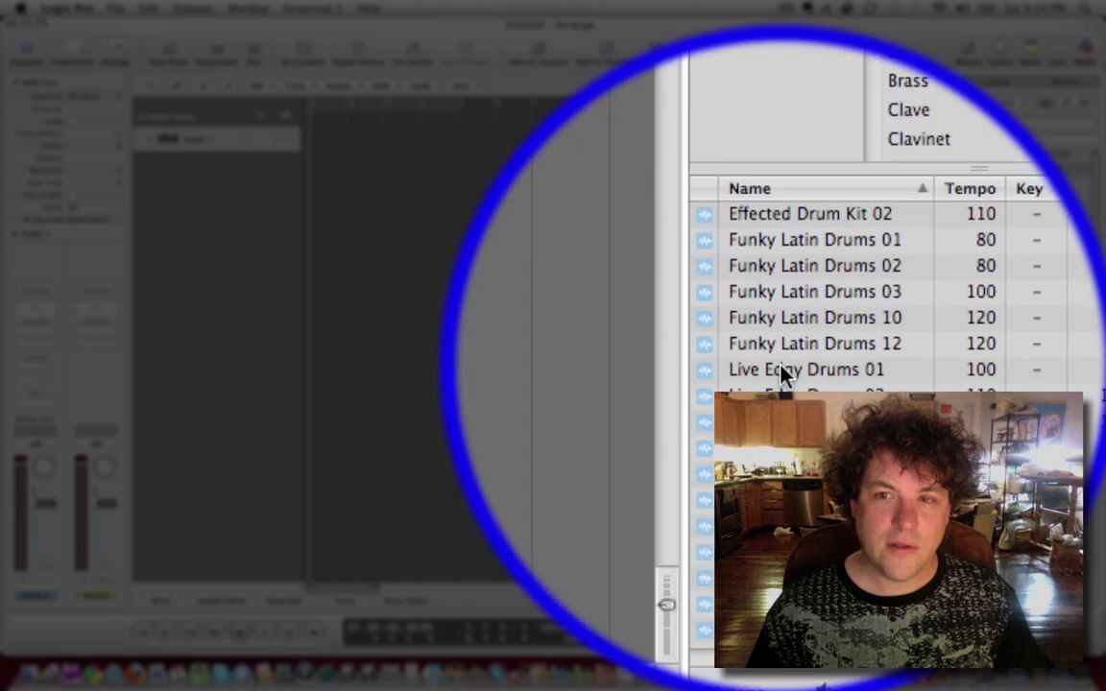
Step: Audition the Live Edgy Drums 04 loop and place it at bar 1 of the first audio track
left_click(782, 373)
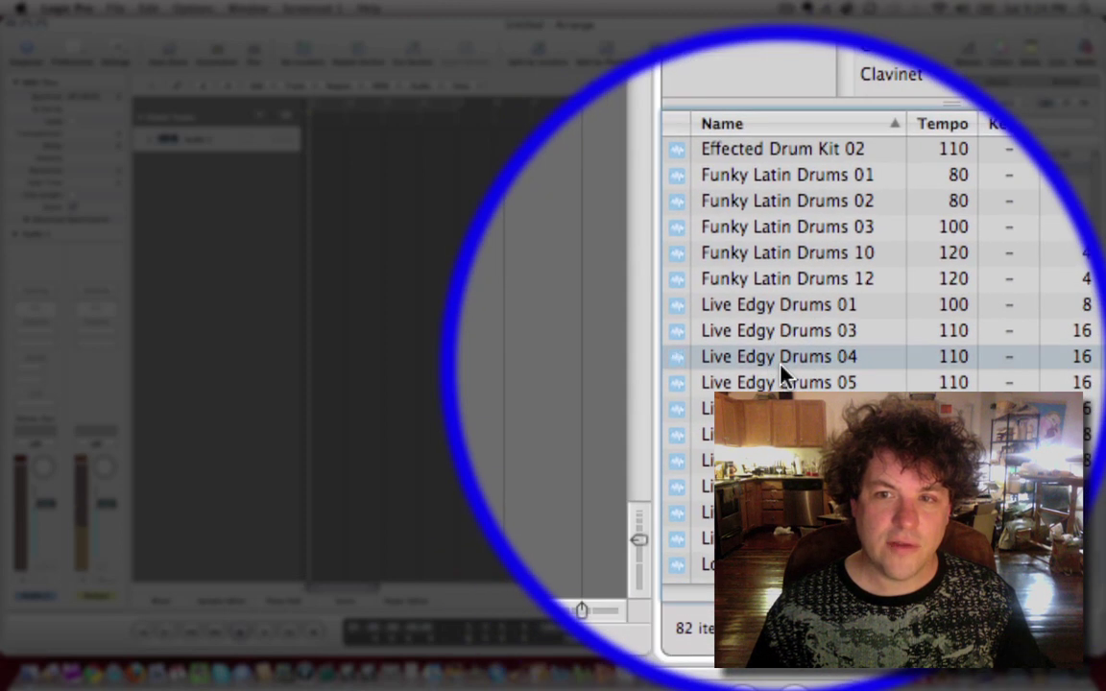
left_click_drag(782, 372, 326, 307)
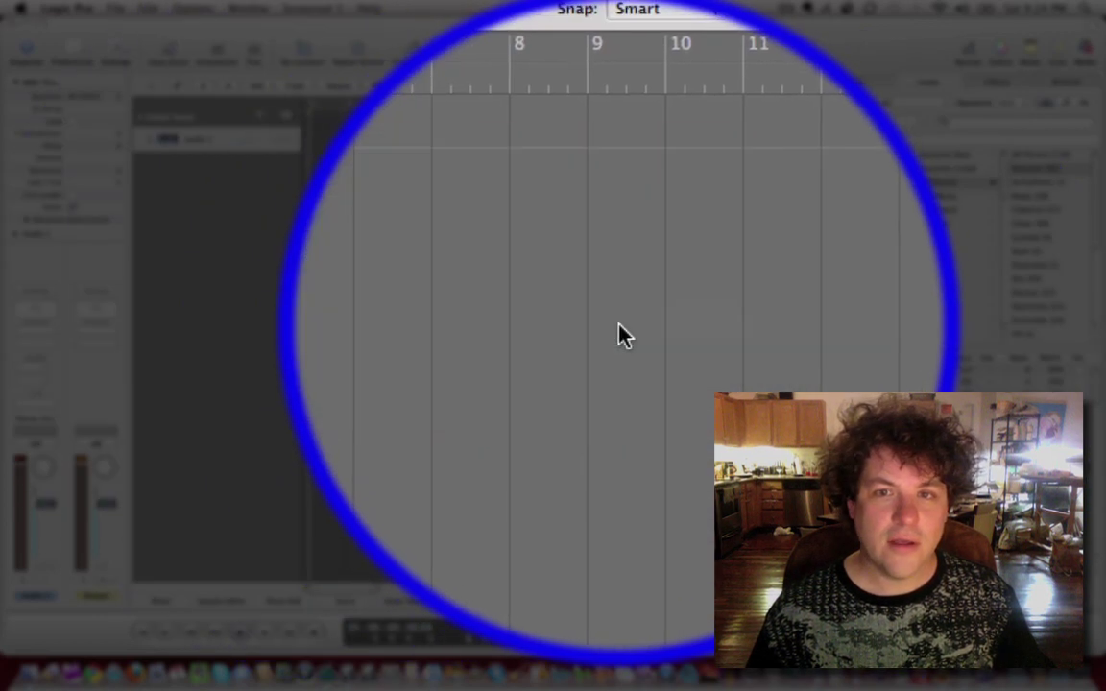
left_click(614, 326)
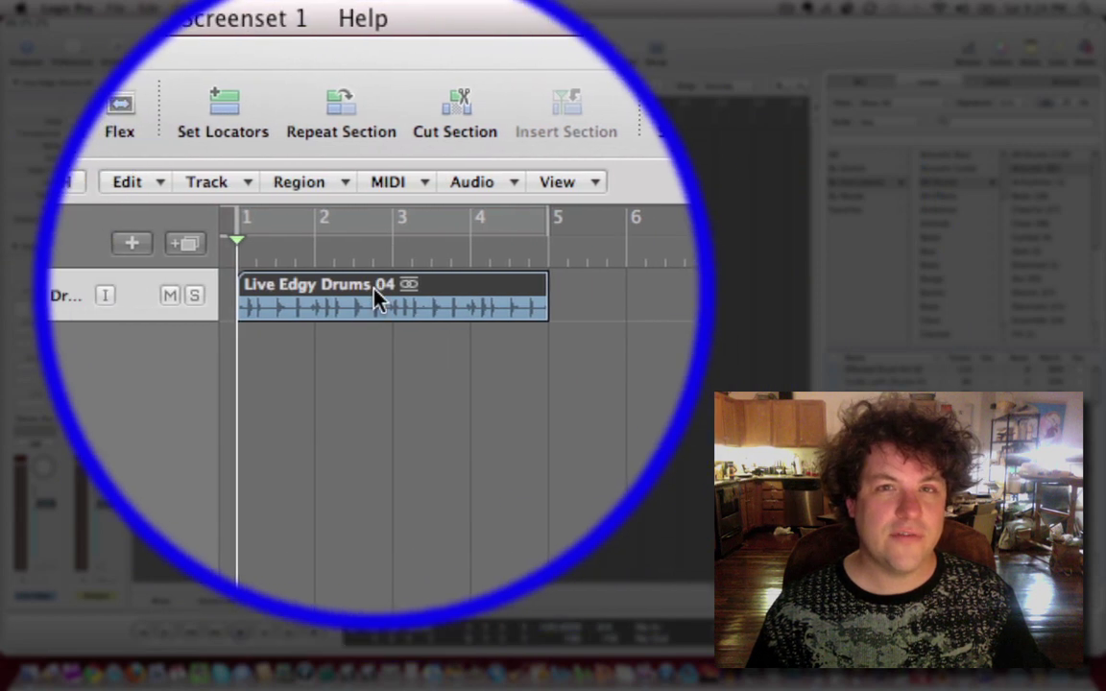
Step: Bounce the Live Edgy Drums 04 region in place, keeping the offered bounce settings
right_click(375, 299)
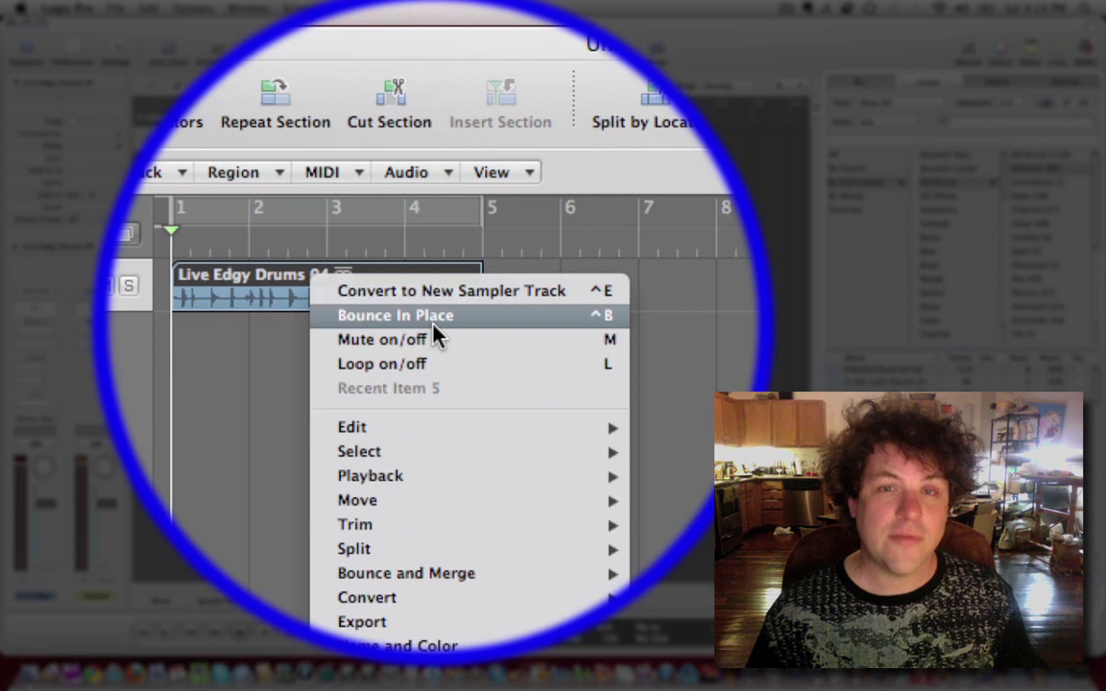
left_click(433, 322)
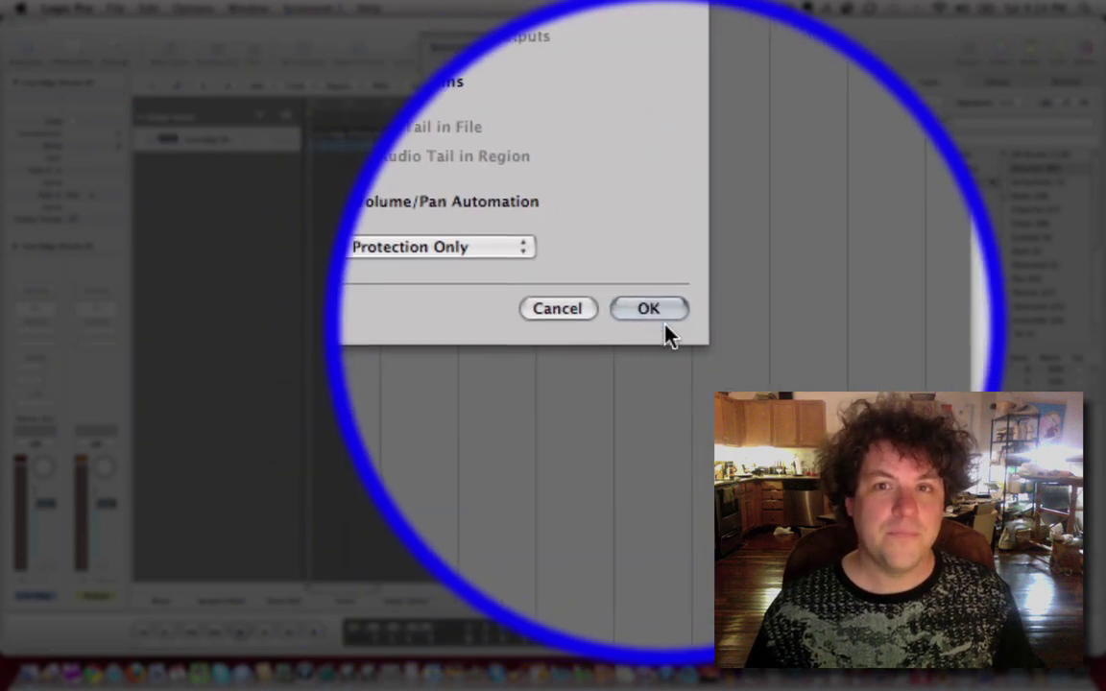
left_click(649, 309)
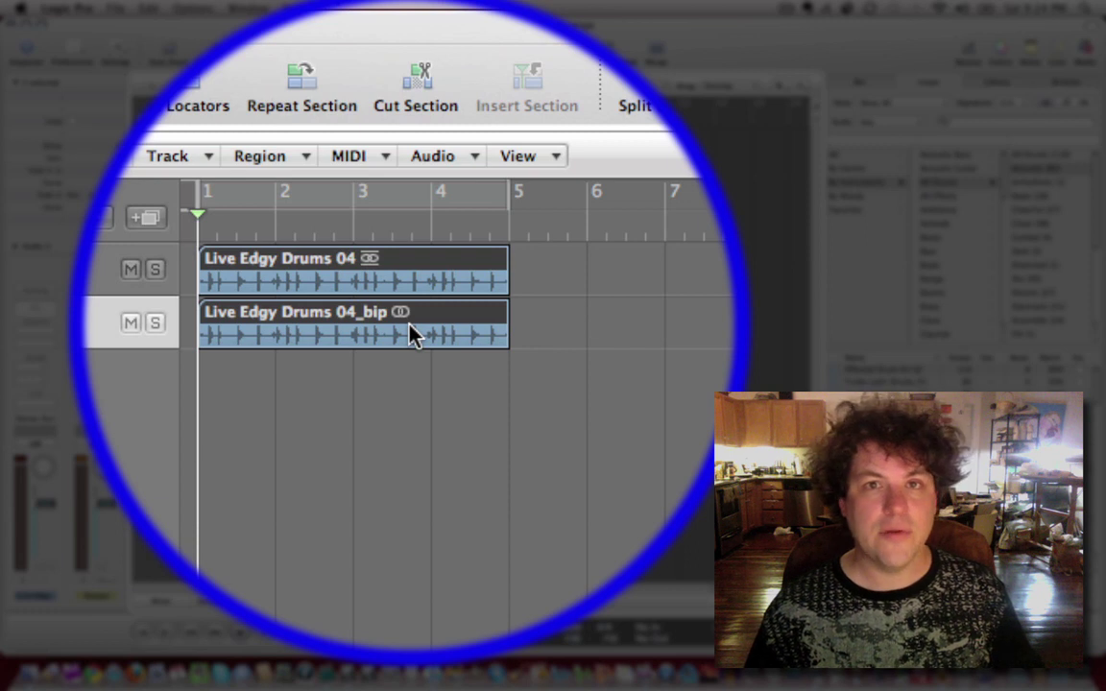
Step: Delete the original Live Edgy Drums 04 region and its track, keeping only the bounced copy
left_click(509, 333)
left_click(432, 301)
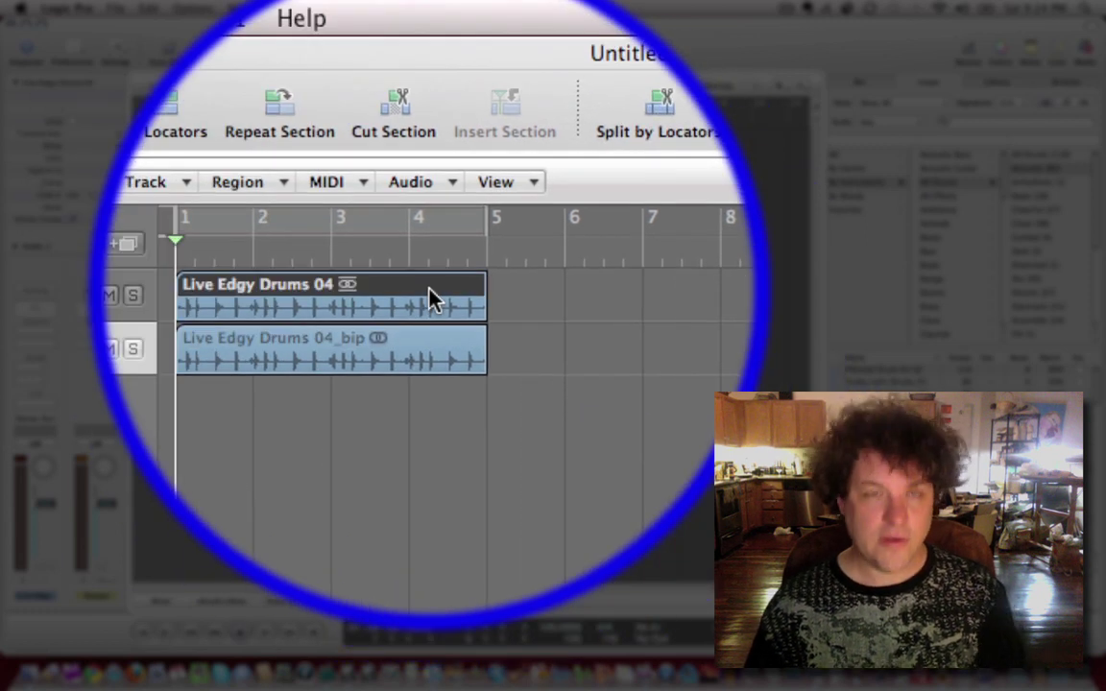
key("BackSpace")
key("super+BackSpace")
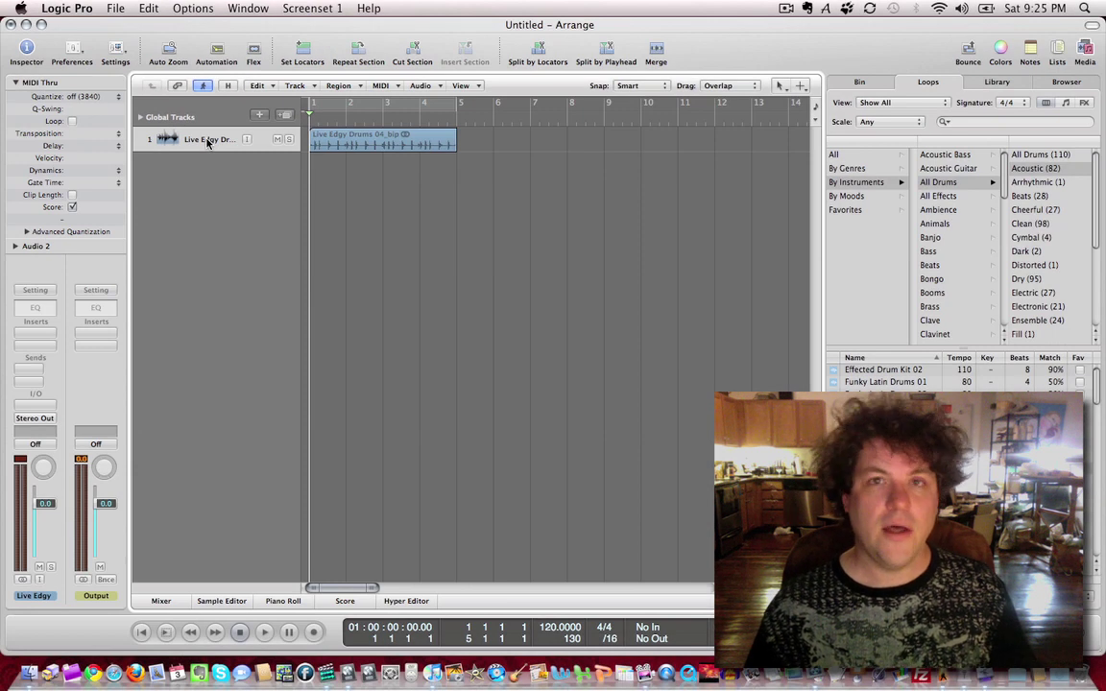
Step: Play back the bounced drum region, open it in Soundtrack Pro's audio file editor and audition its beginning there
key("space")
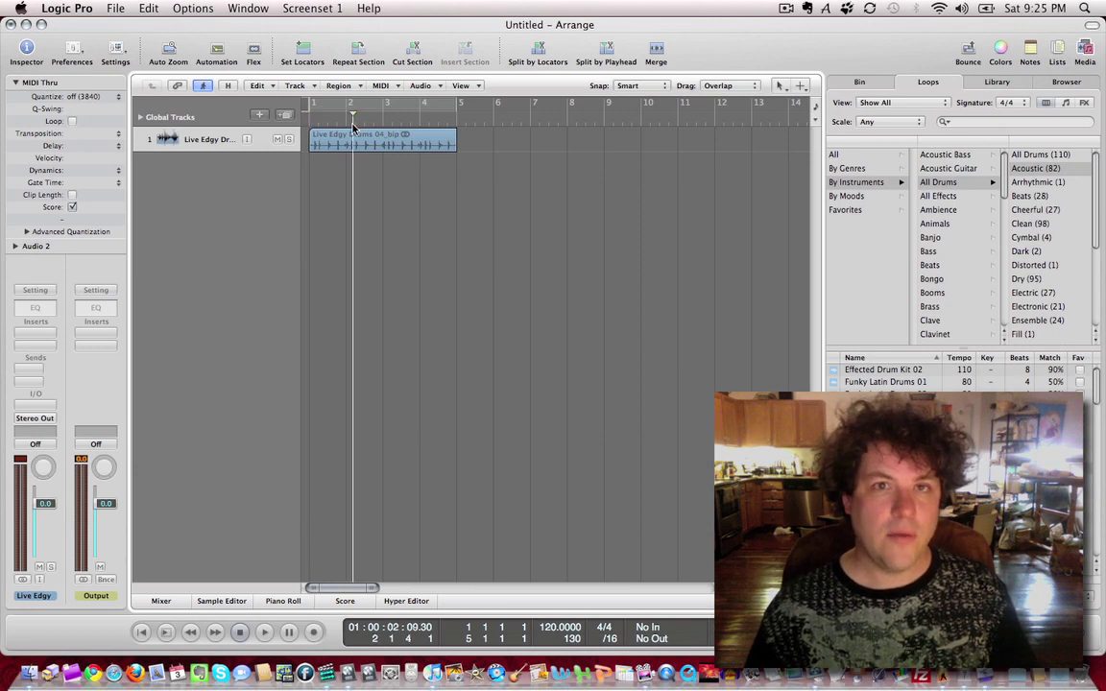
left_click(383, 142)
key("space")
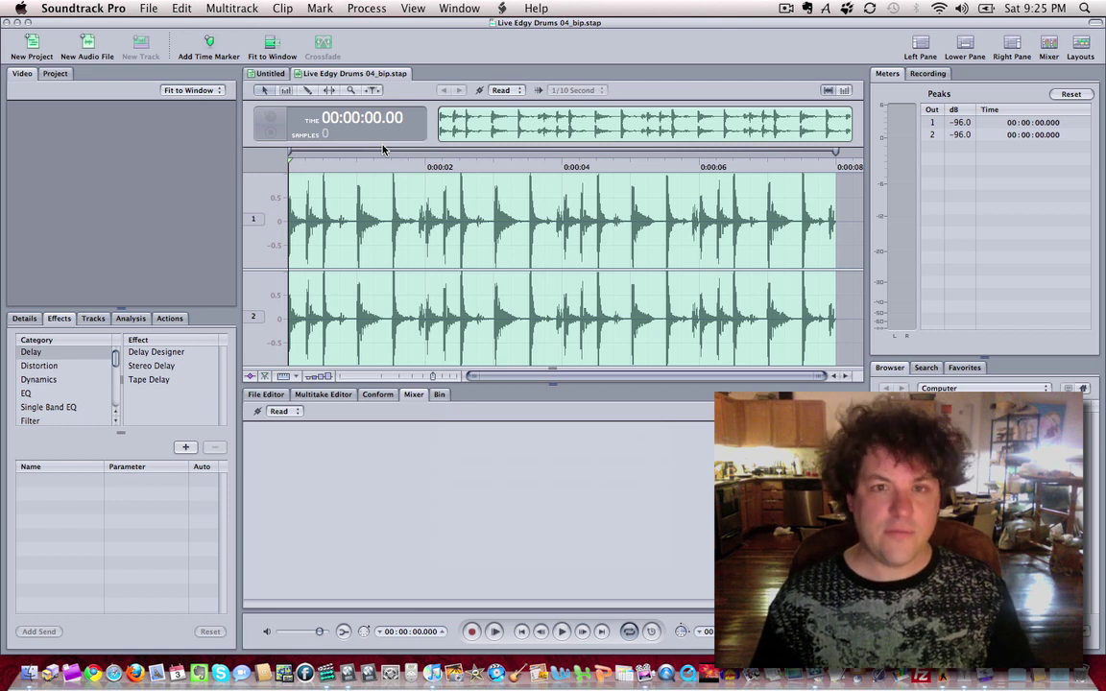
key("space")
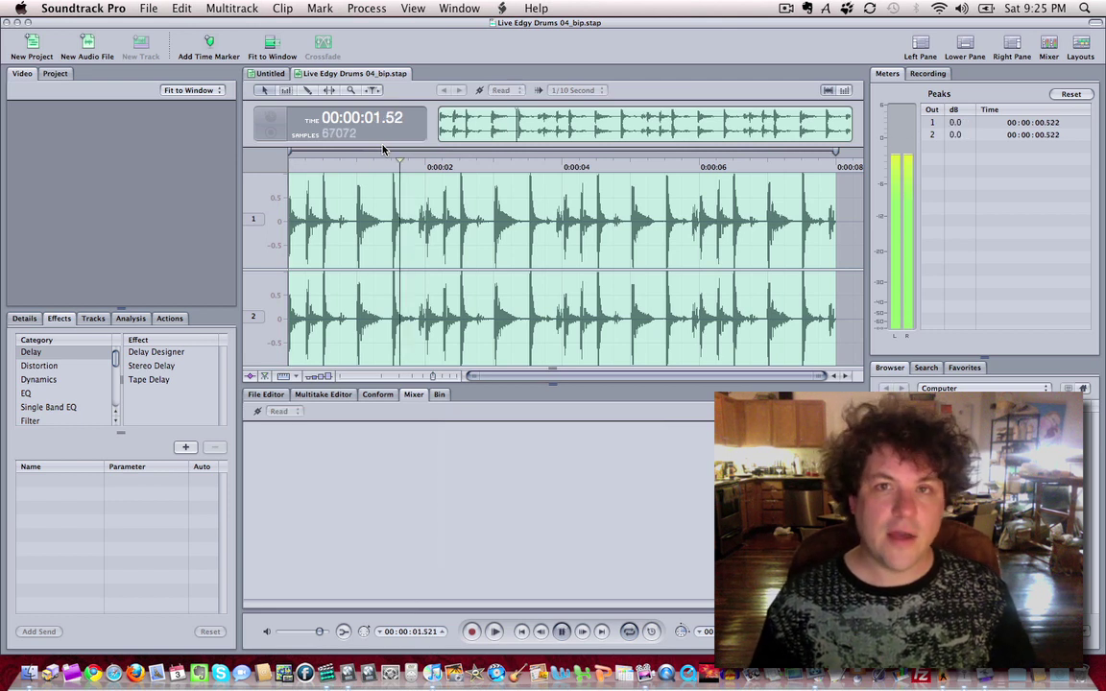
key("space")
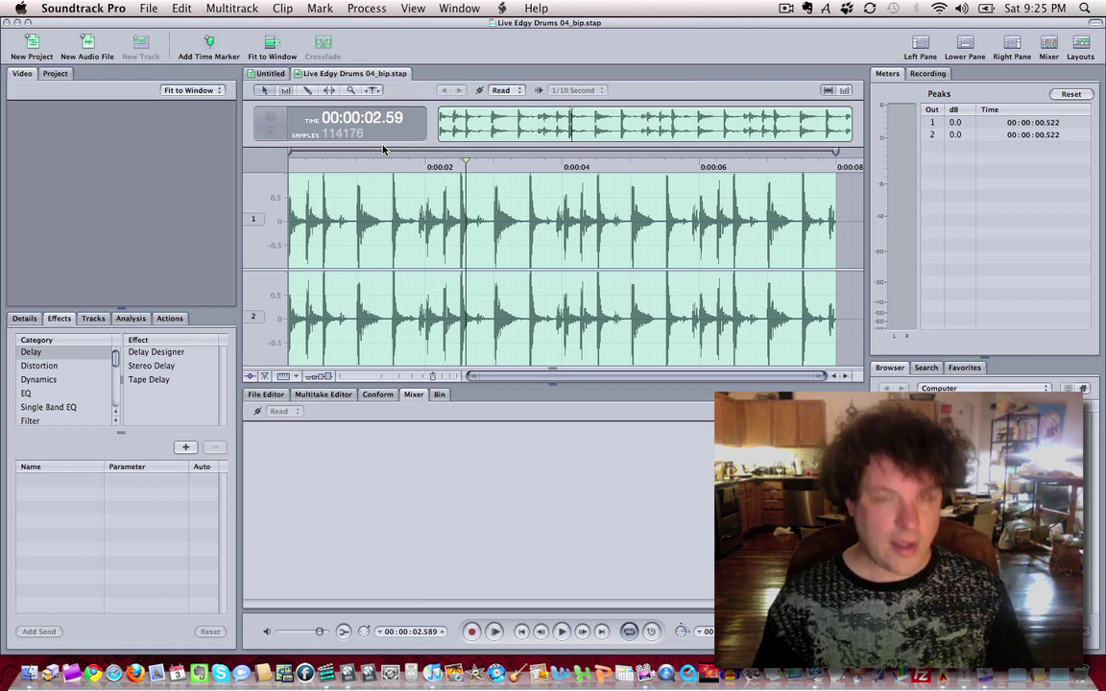
Step: Select the entire drum waveform and open the PlatinumVerb reverb effect for processing it
key("super+a")
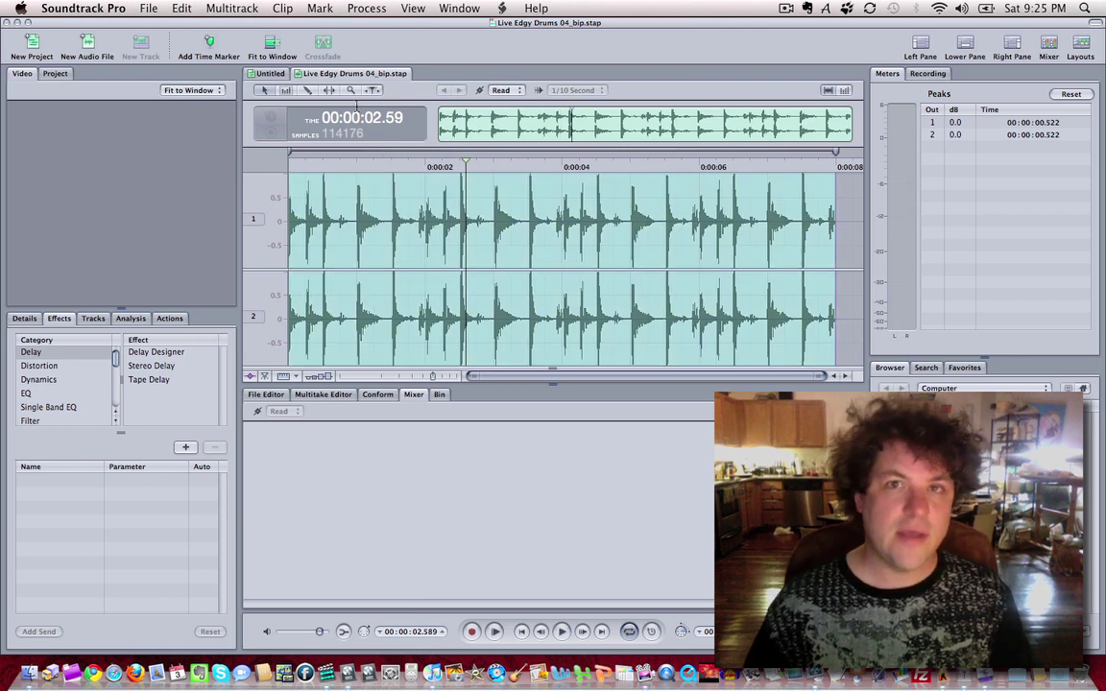
left_click(364, 9)
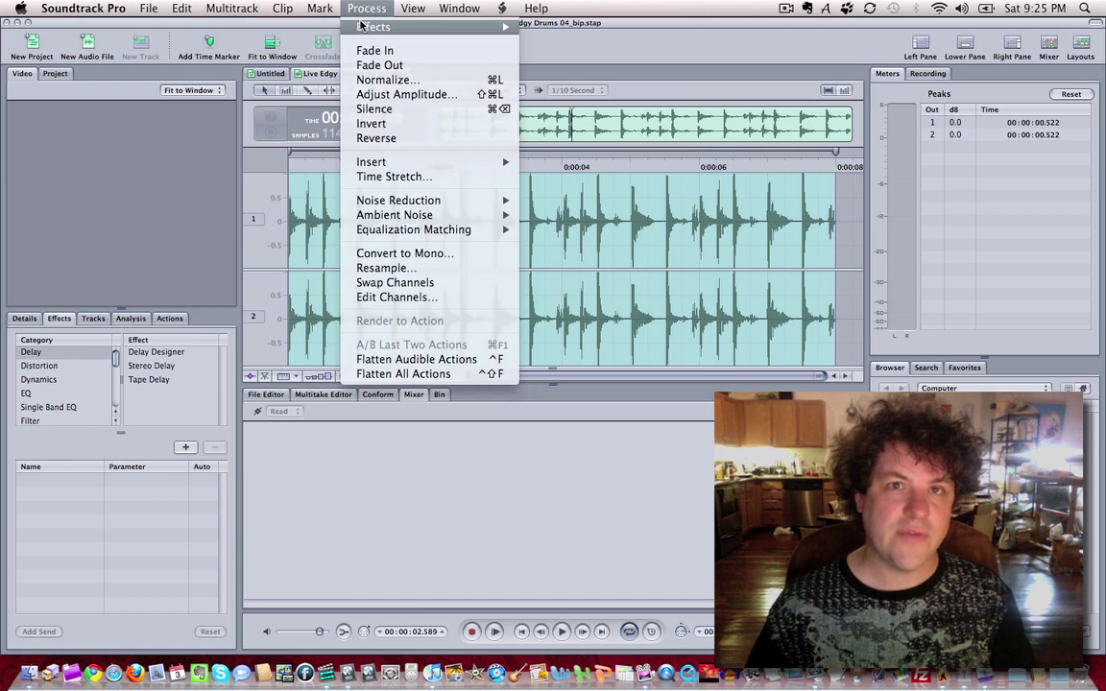
mouse_move(362, 26)
mouse_move(629, 162)
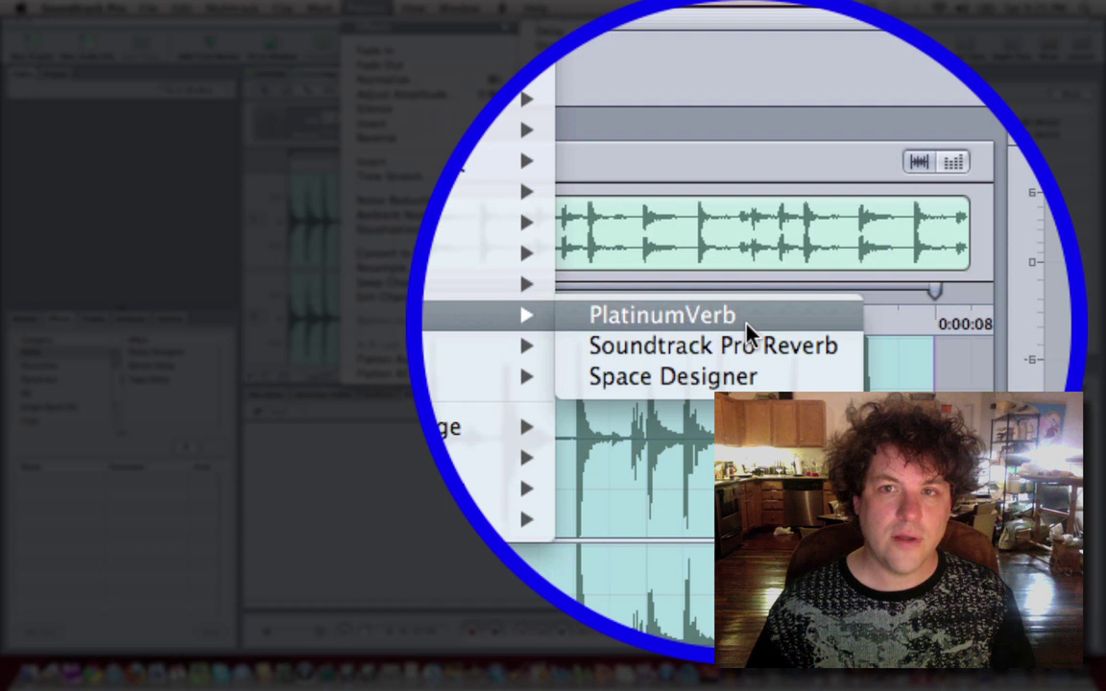
left_click(747, 326)
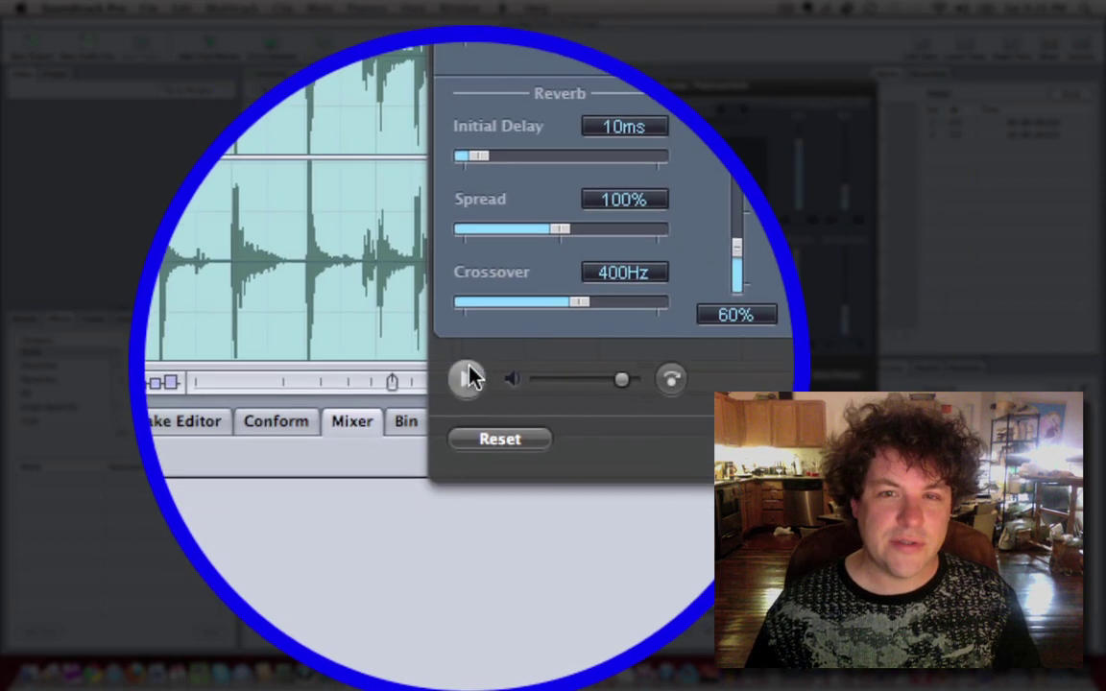
Step: Preview the PlatinumVerb reverb on the drums with bypass switched on and off, and apply it to the selection
left_click(467, 378)
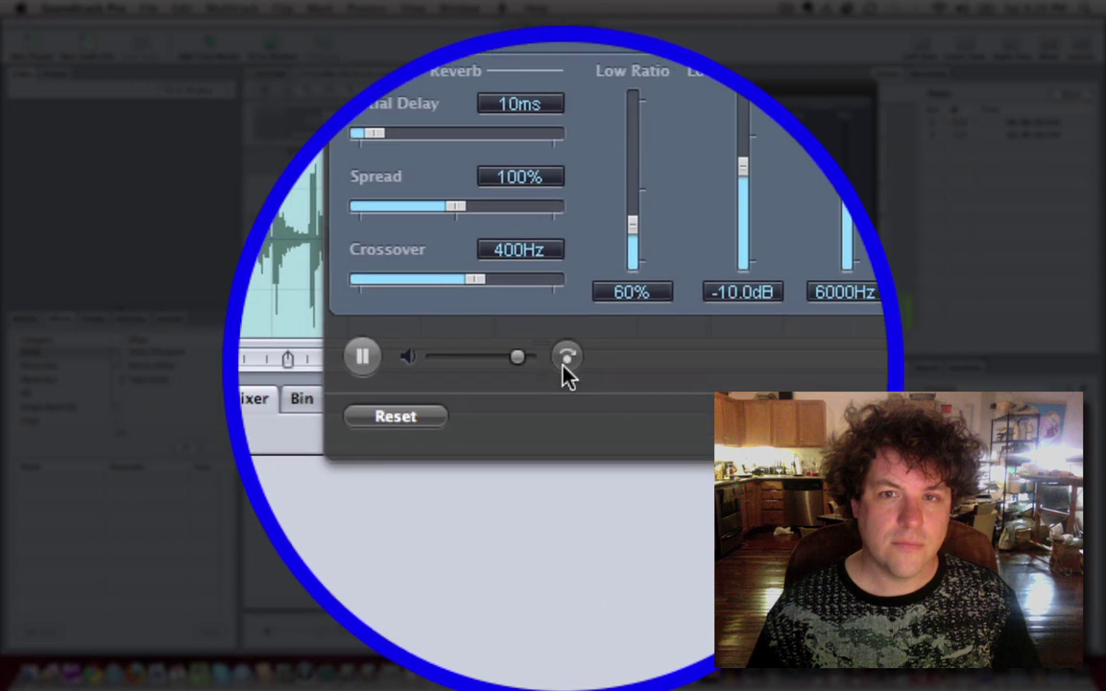
left_click(566, 362)
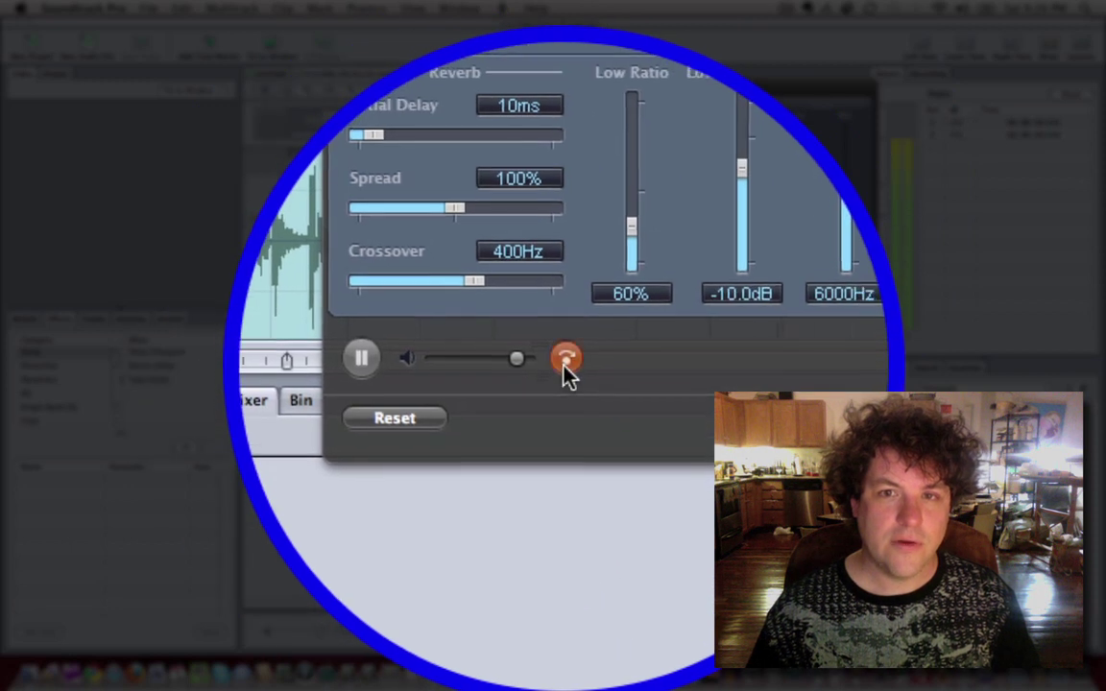
left_click(565, 362)
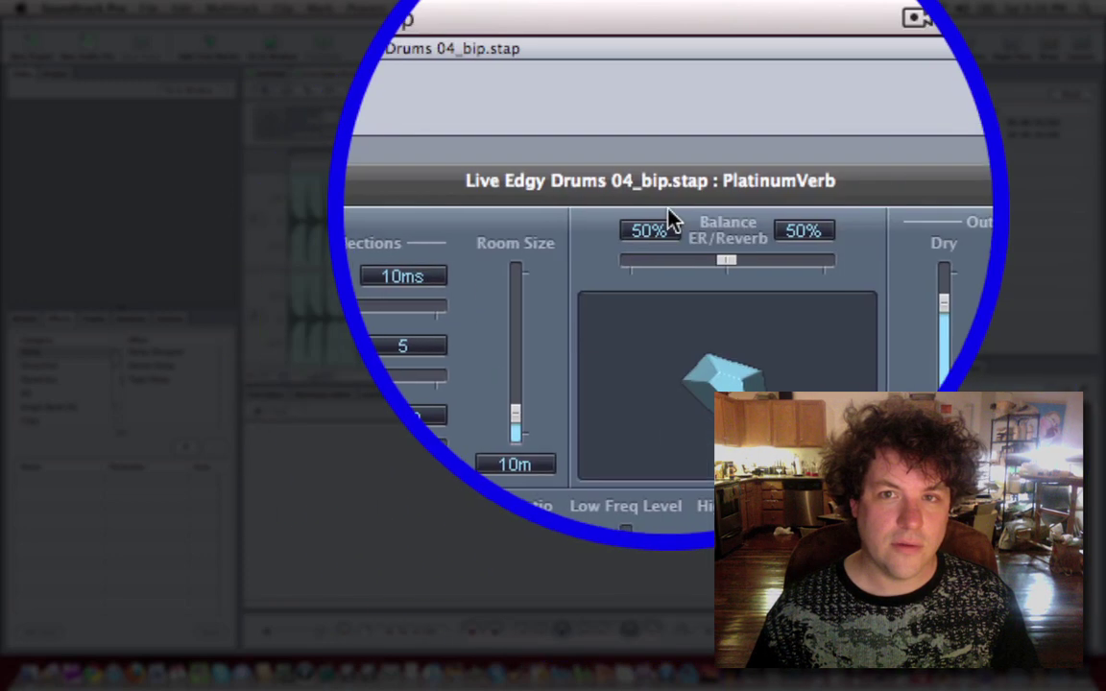
left_click_drag(699, 272, 699, 263)
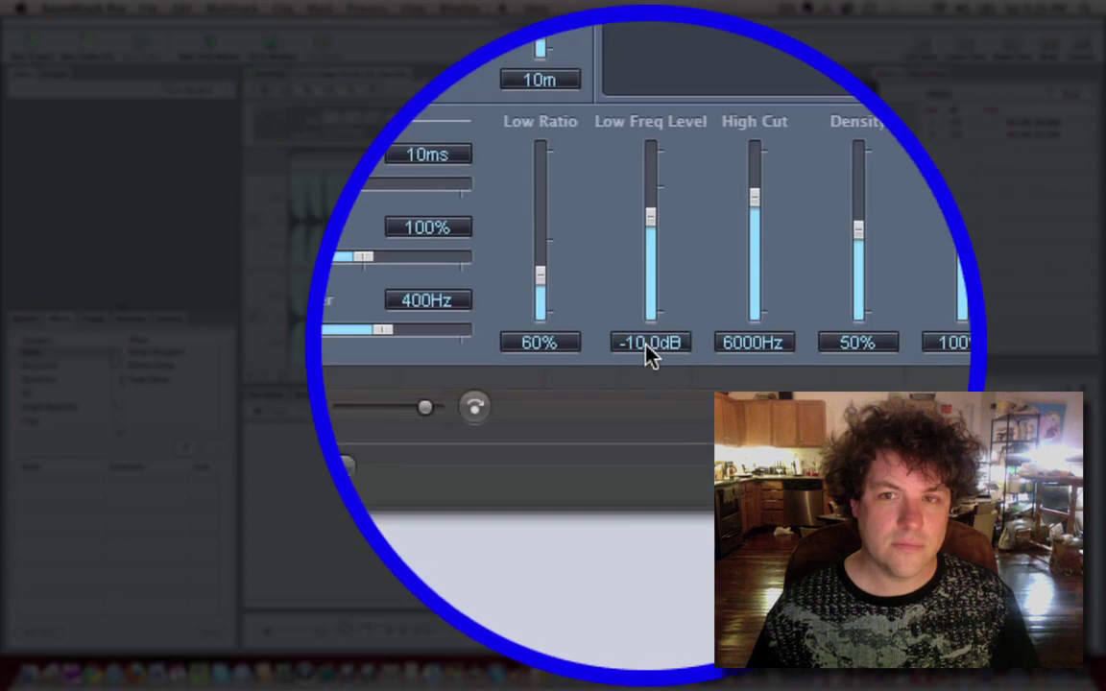
left_click(450, 384)
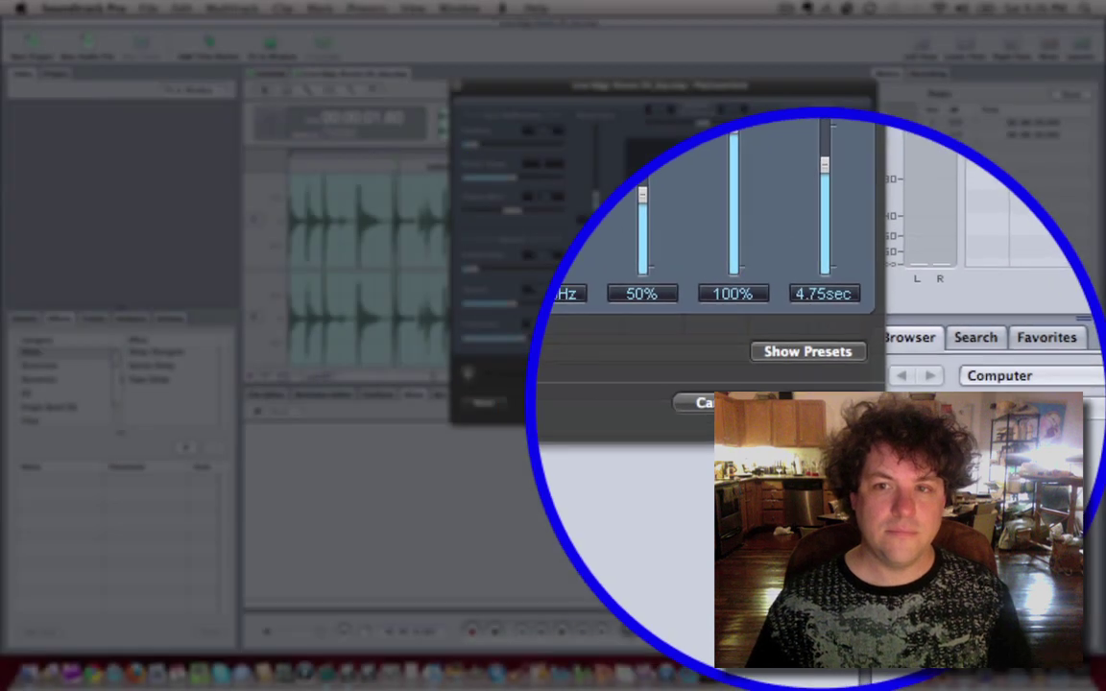
left_click(822, 357)
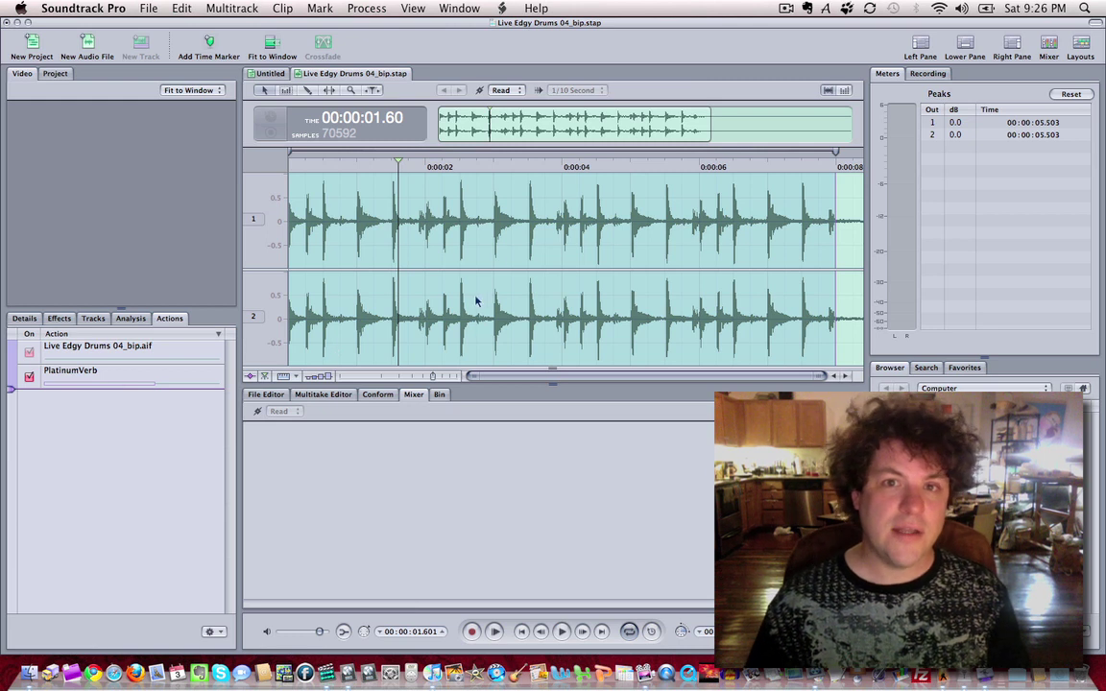
Step: Select the single drum hit starting at about 2.99 seconds, audition it and reverse it
left_click_drag(493, 221, 529, 223)
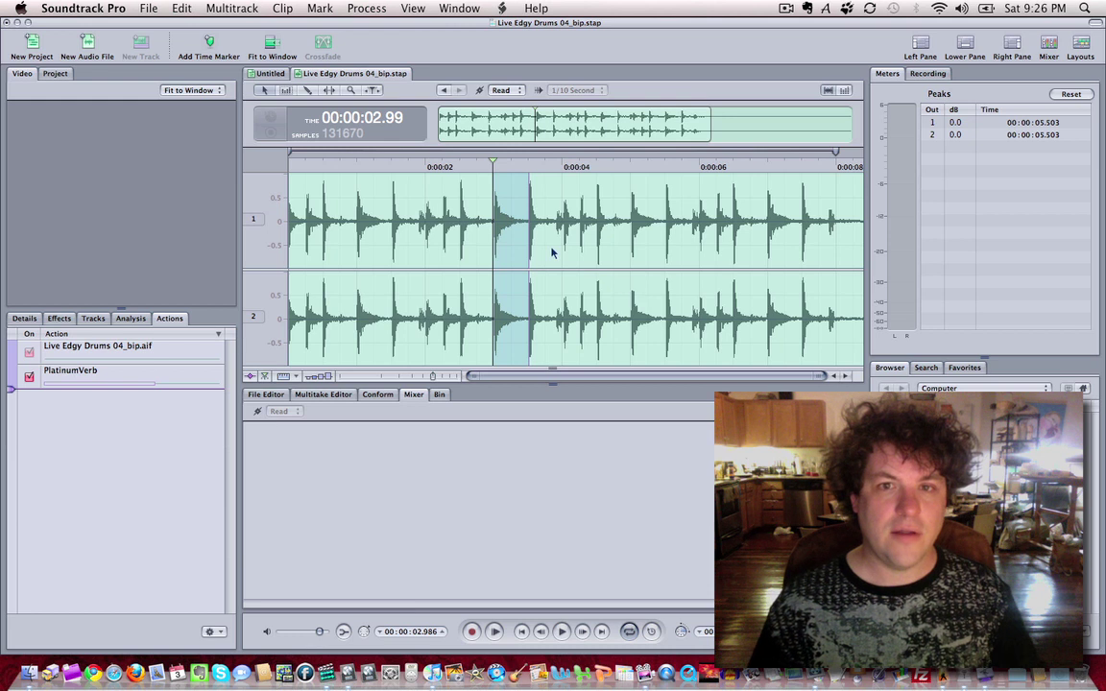
key("space")
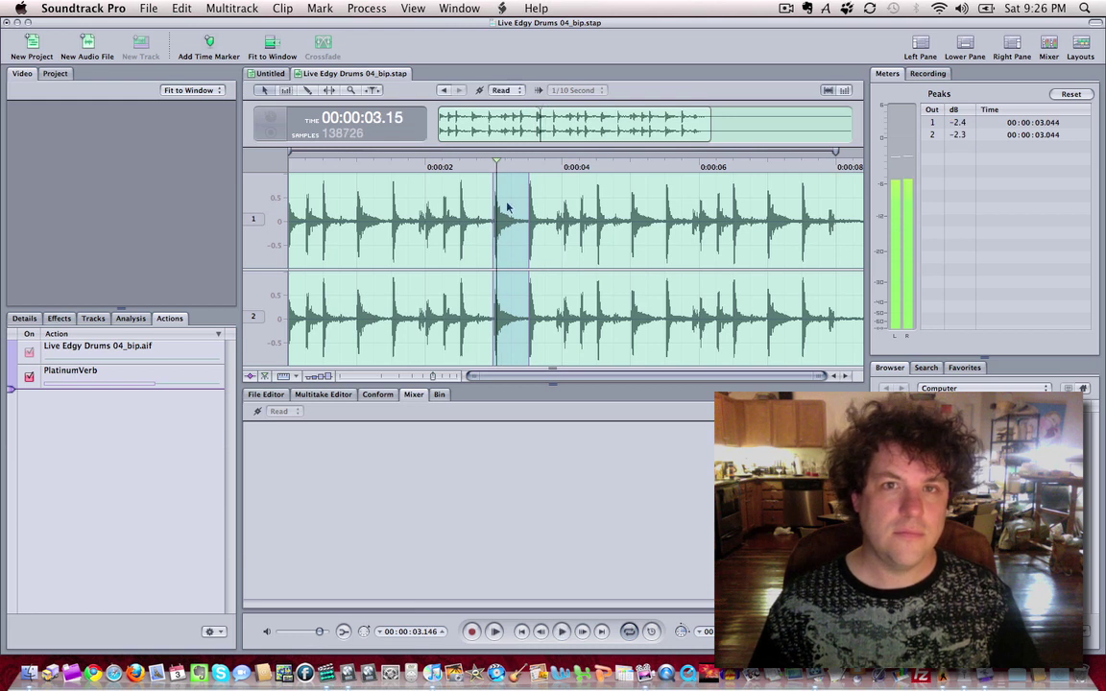
left_click(367, 8)
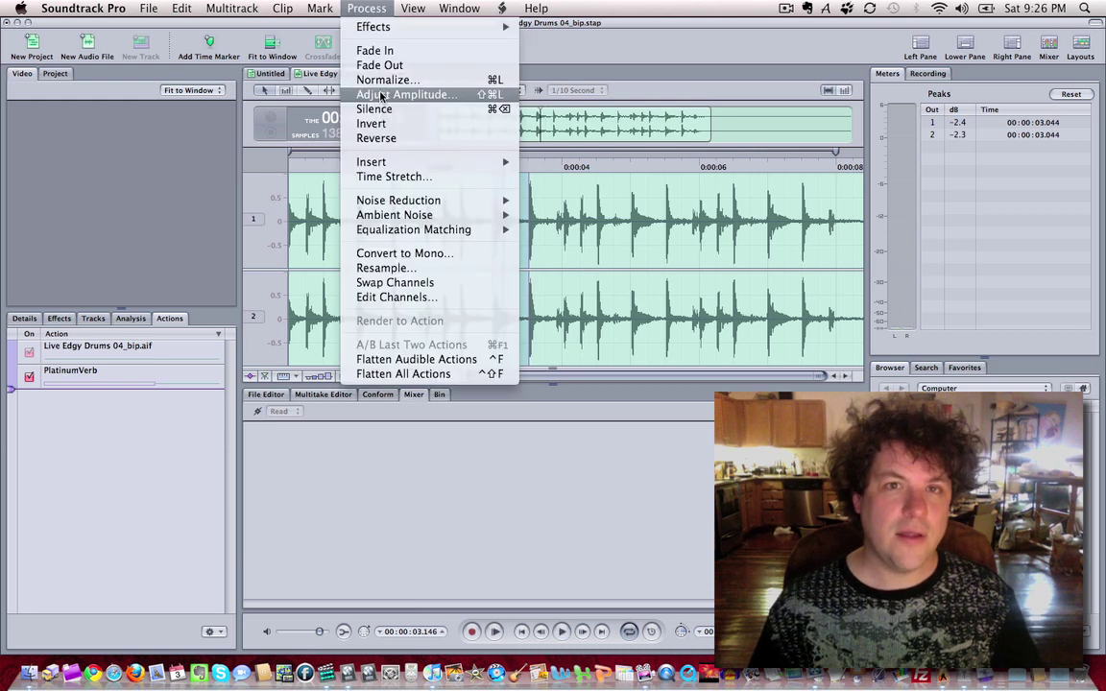
left_click(380, 139)
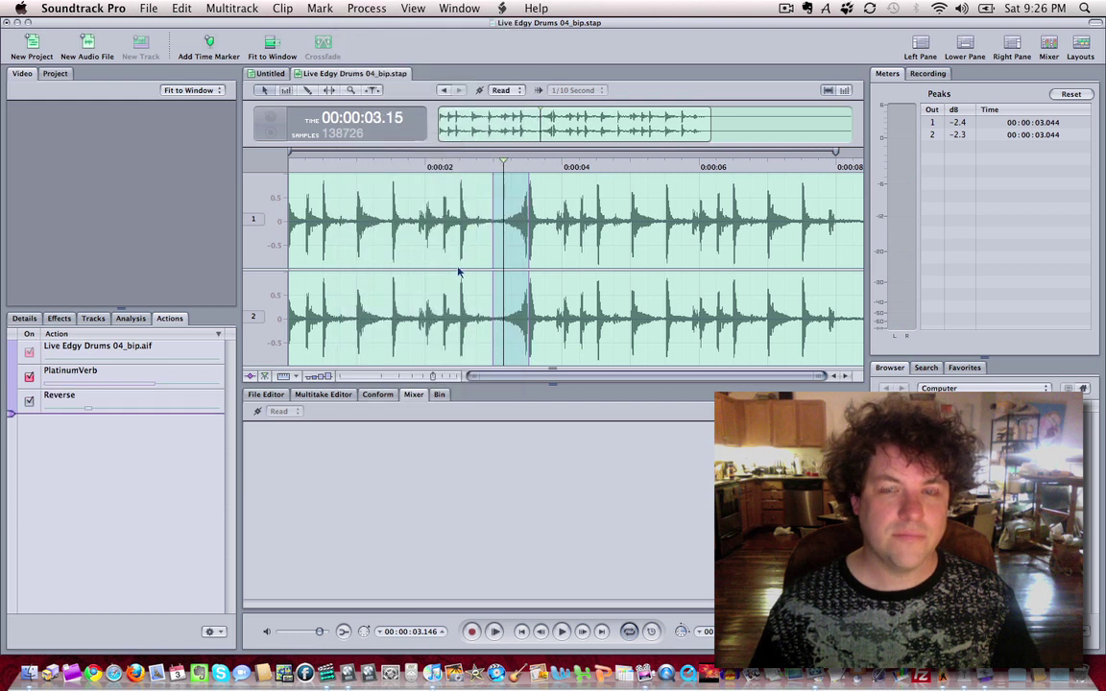
Step: Apply the Massey TapeHead Medium effect with Drive 6.204 to the drum hit starting at about 4.48 seconds, previewing it first
left_click_drag(596, 192, 629, 213)
left_click(367, 8)
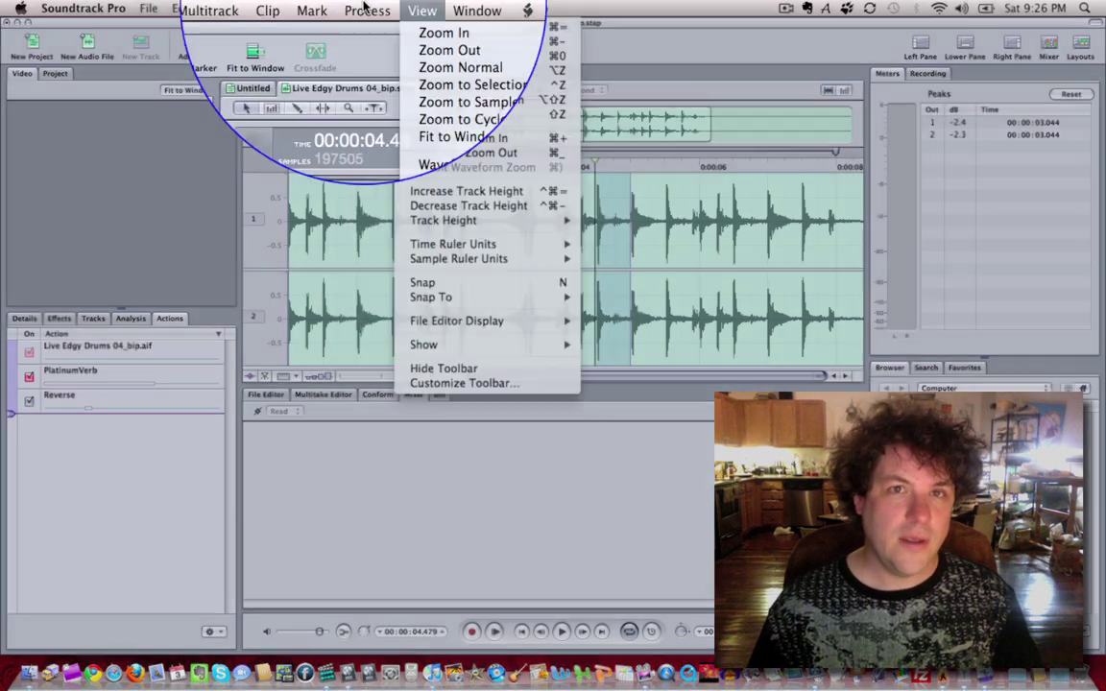
mouse_move(379, 60)
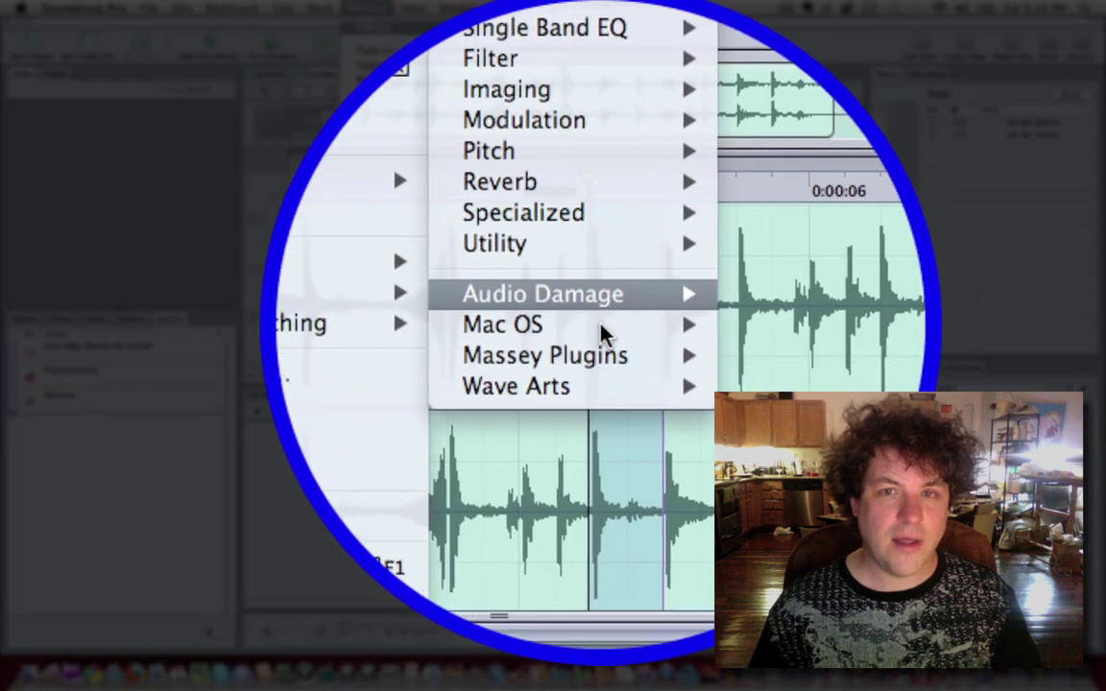
mouse_move(596, 331)
left_click(741, 323)
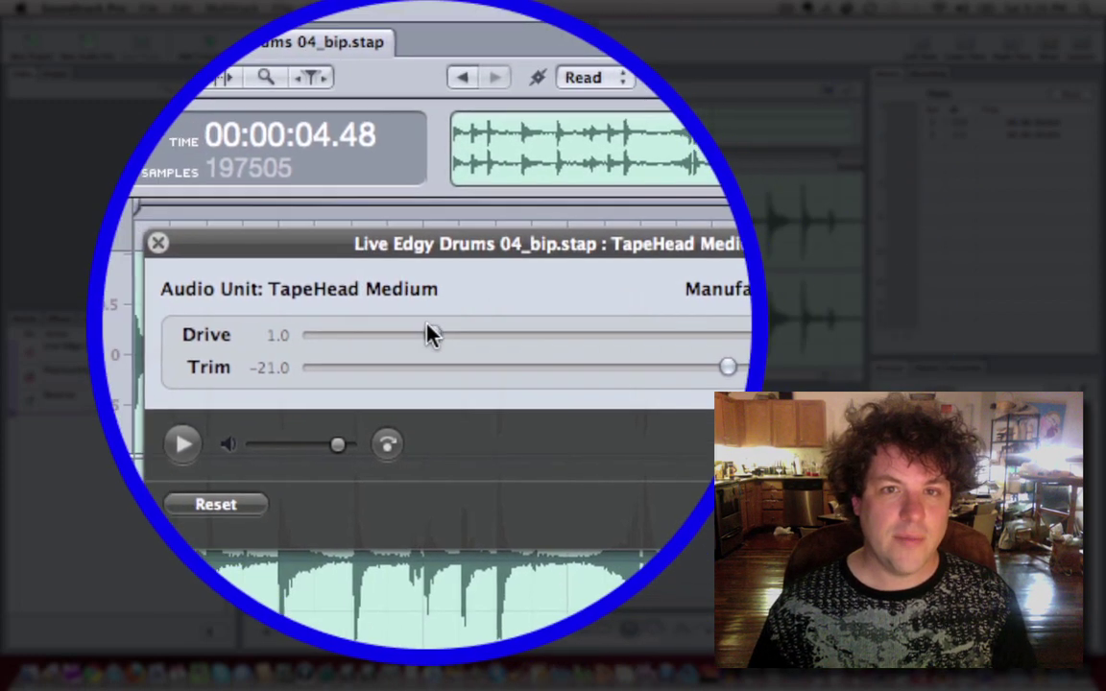
left_click_drag(429, 333, 511, 331)
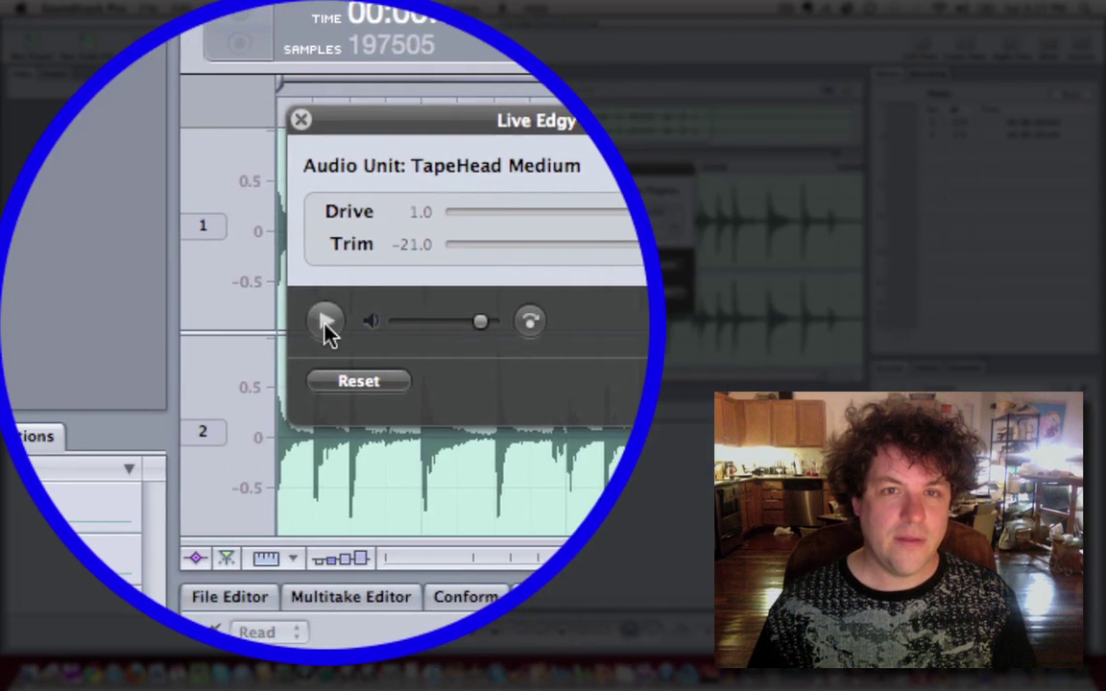
left_click(327, 325)
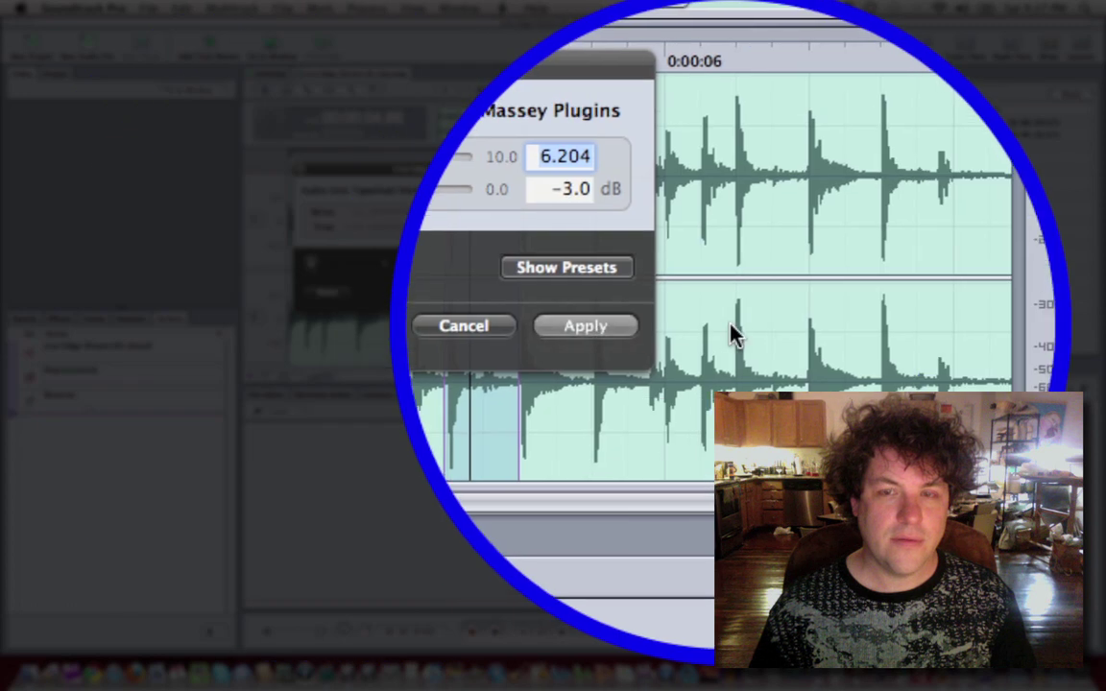
left_click(671, 332)
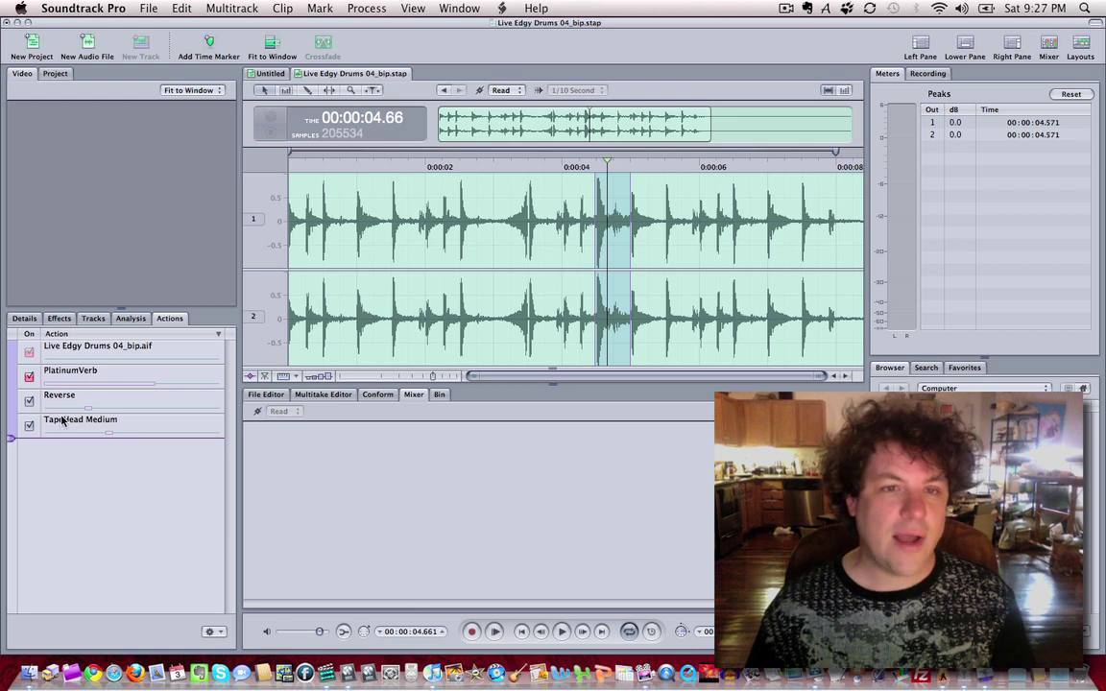
Step: Reorder the processing actions so TapeHead Medium comes before PlatinumVerb
left_click_drag(62, 428, 124, 373)
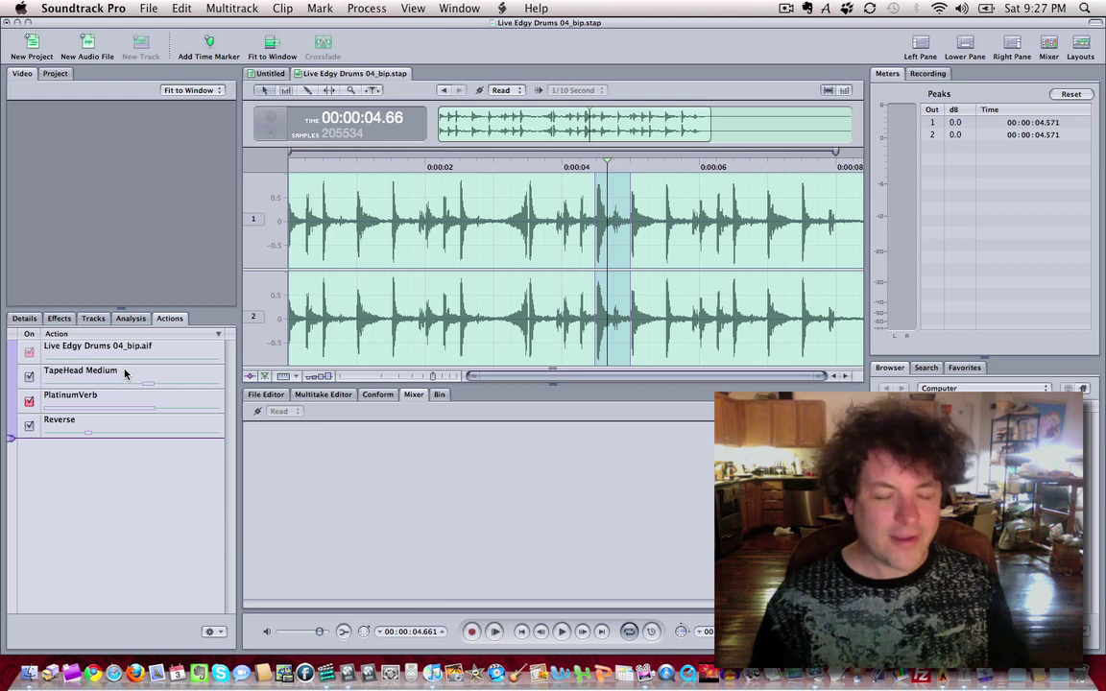
left_click(365, 8)
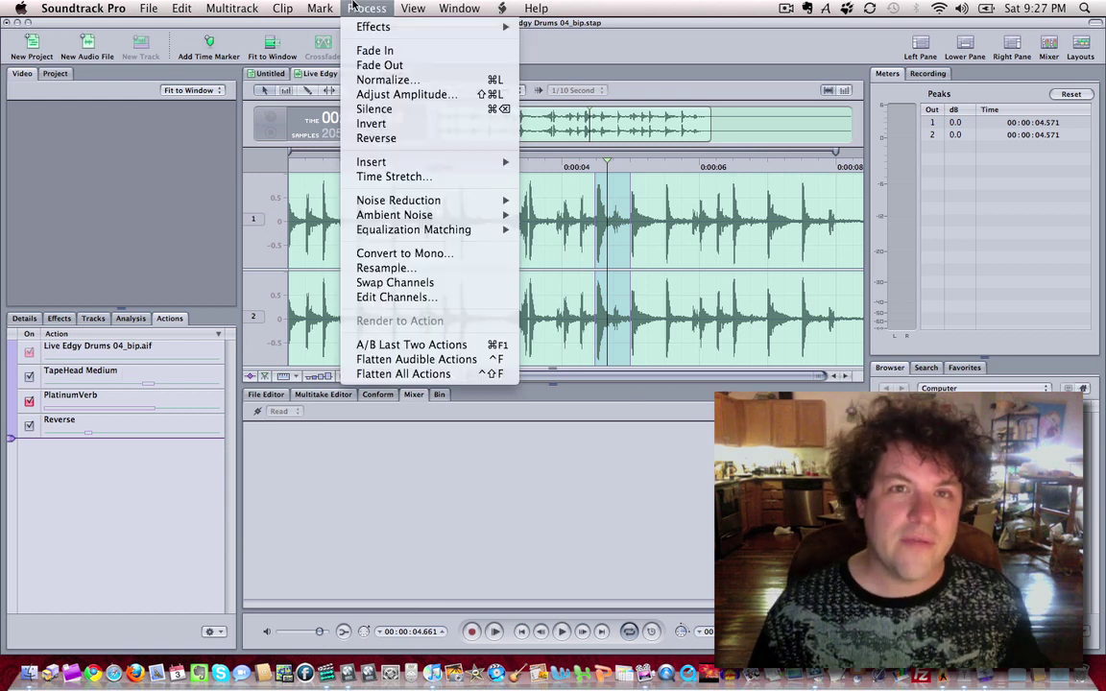
key("Escape")
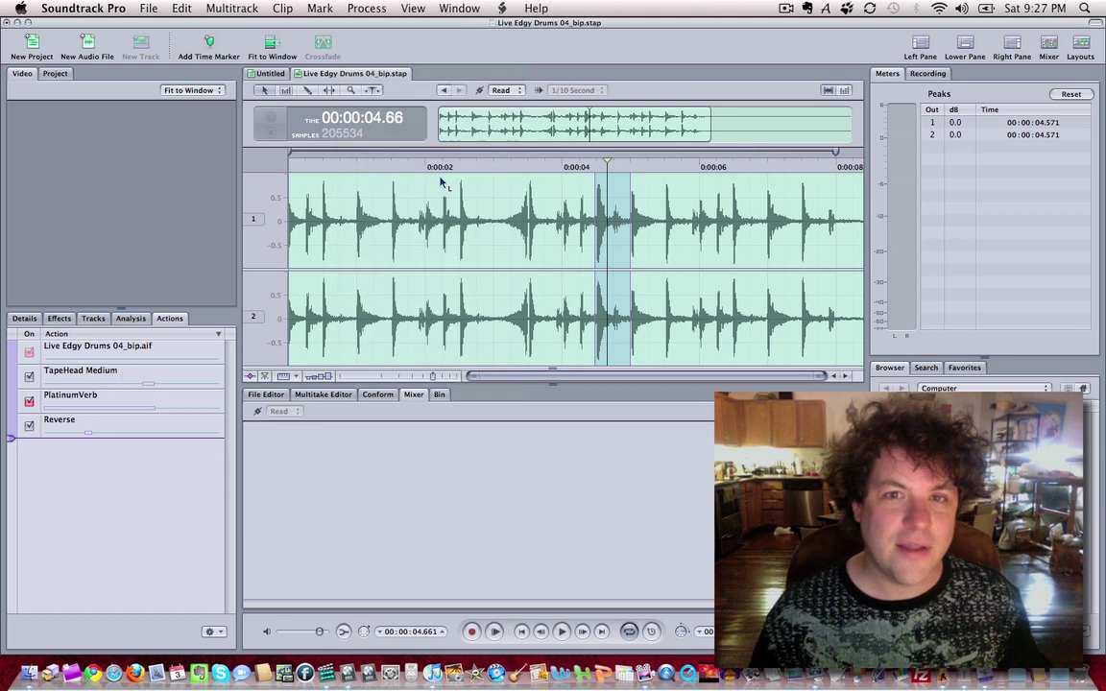
Step: Select the drum hit starting at about 2.50 seconds and preview the Ensemble modulation effect on it
left_click(461, 221)
left_click_drag(461, 220, 504, 239)
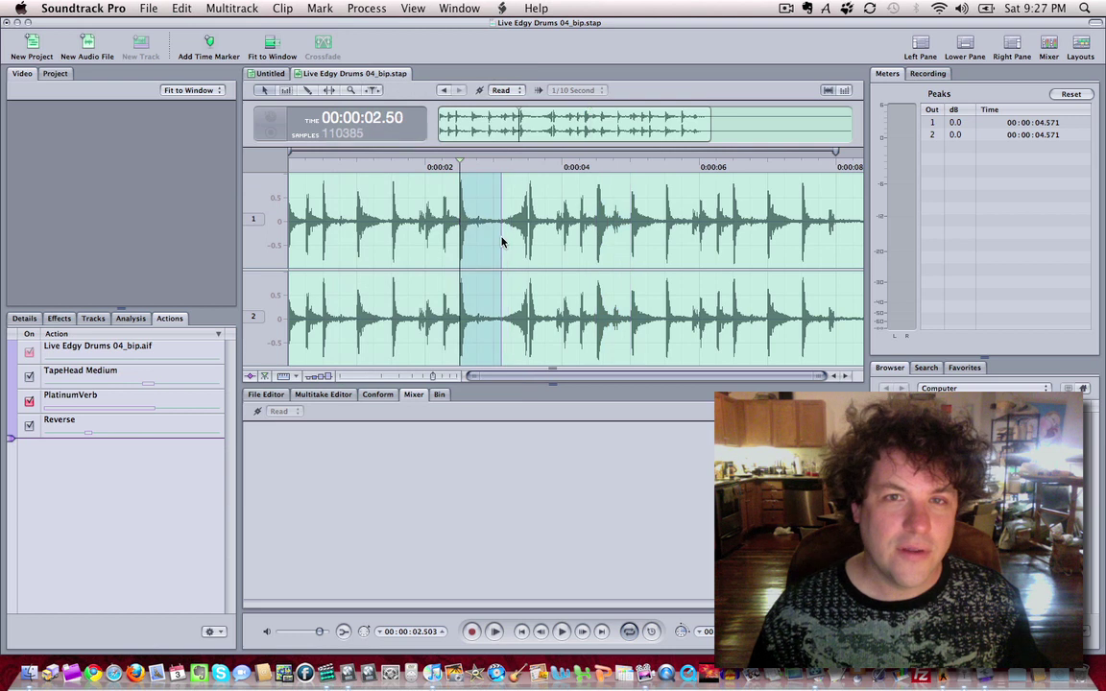
left_click(367, 8)
mouse_move(382, 27)
mouse_move(621, 136)
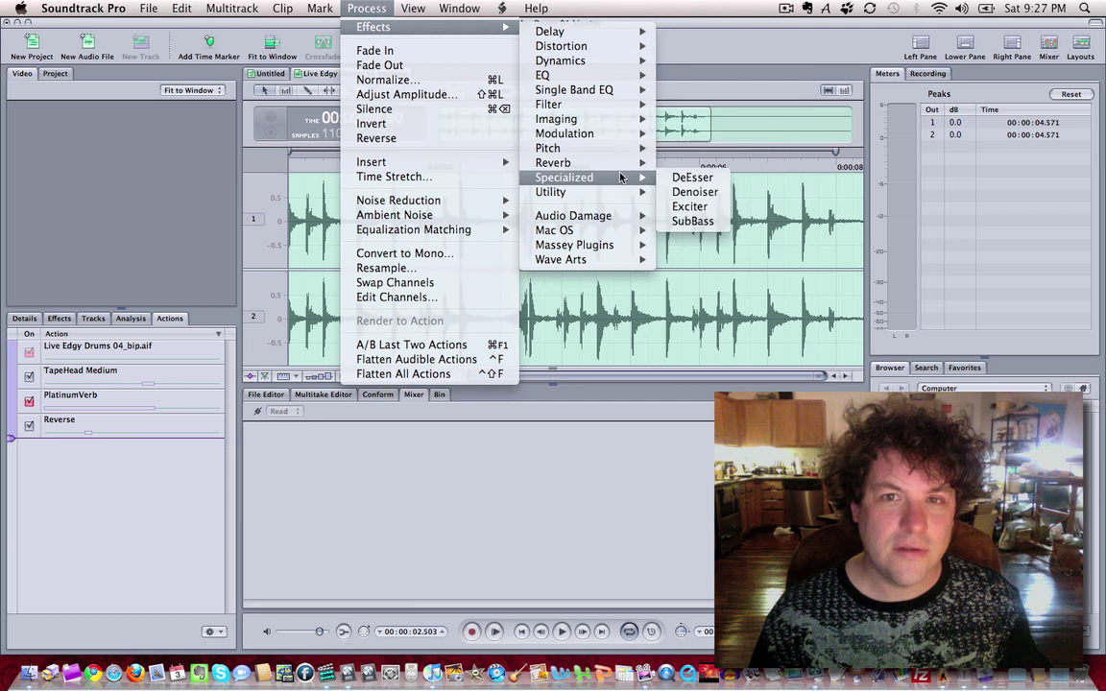
mouse_move(608, 166)
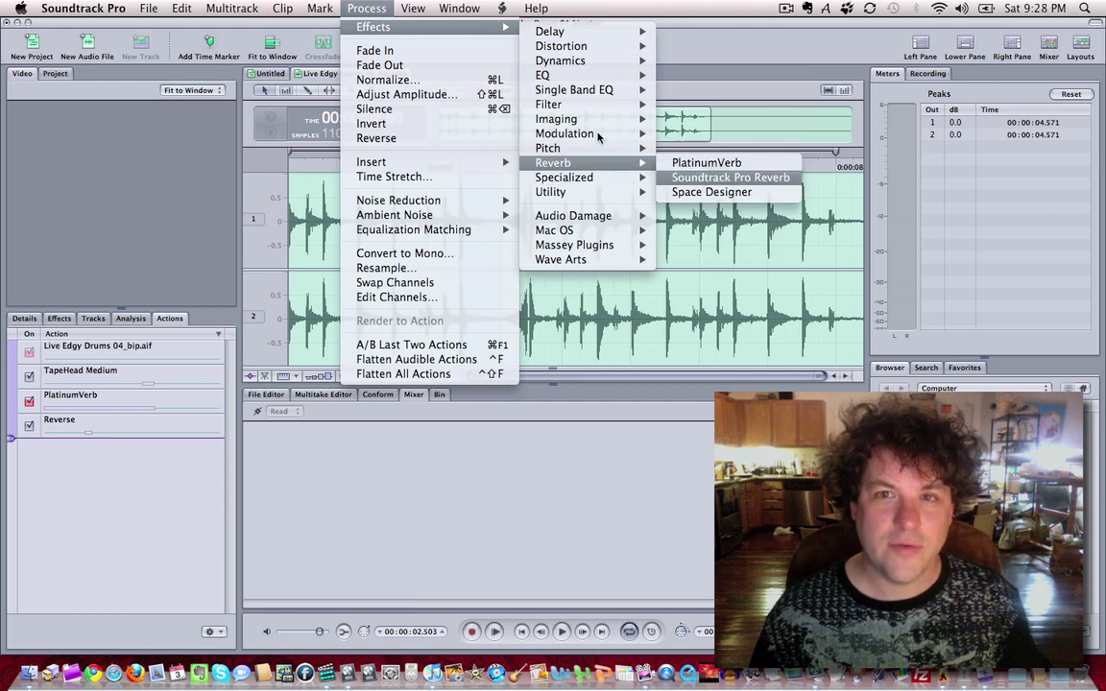
mouse_move(573, 137)
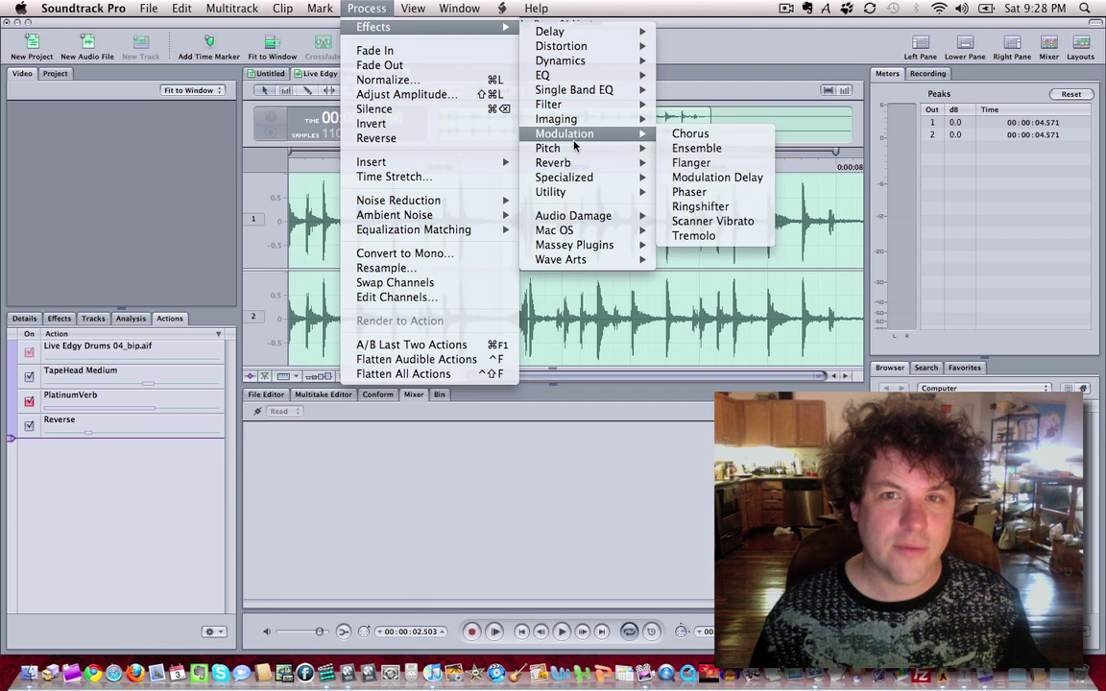
left_click(723, 150)
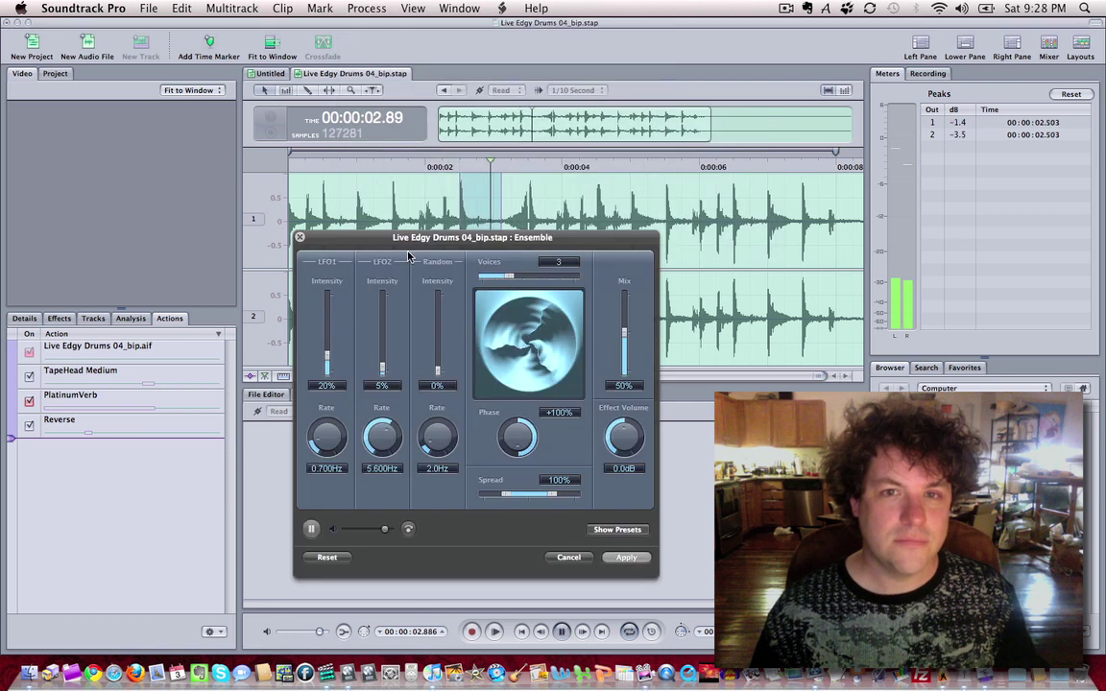
Step: Apply the Ensemble effect to the selection, stop playback and move the Ensemble action ahead of Reverse
left_click(626, 557)
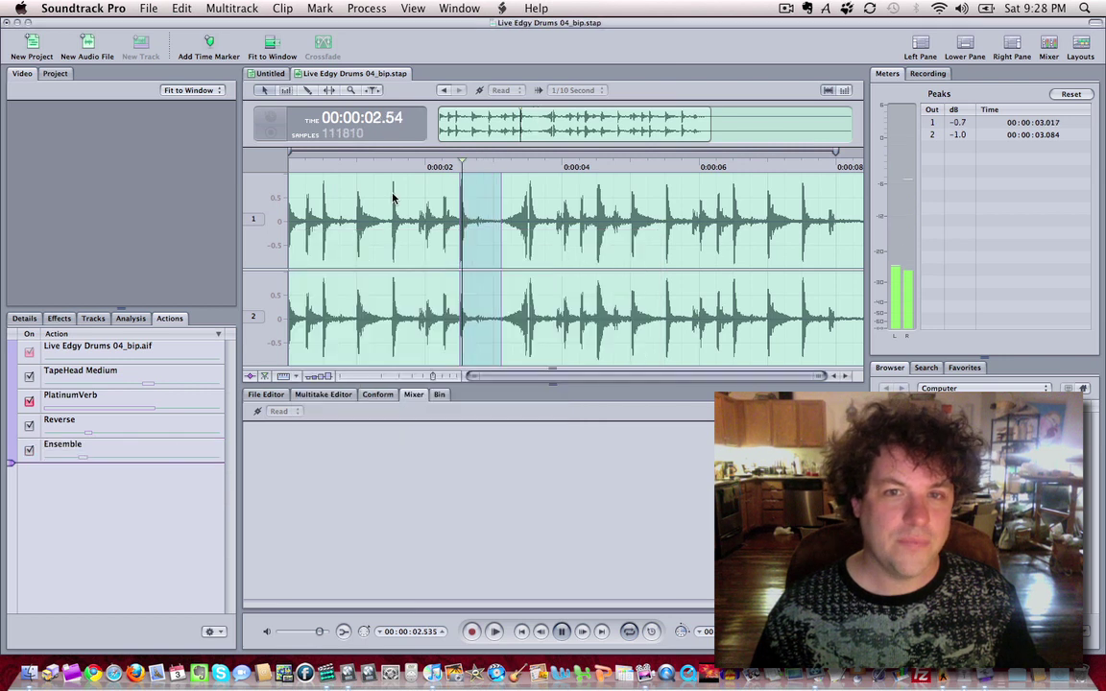
key("space")
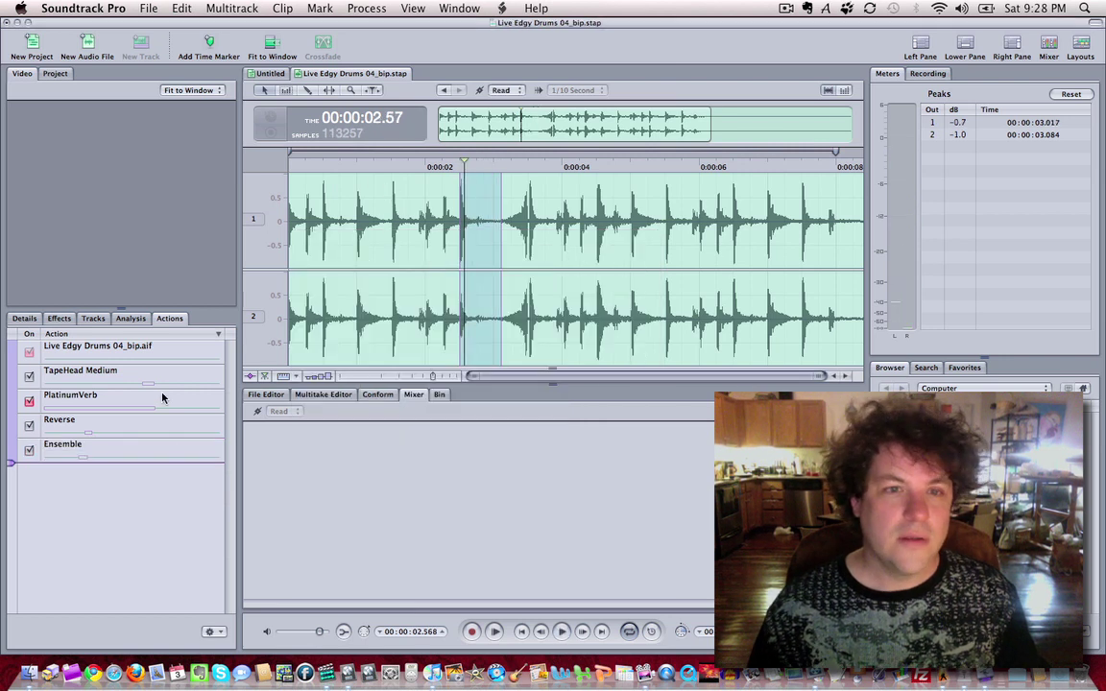
left_click_drag(72, 452, 87, 420)
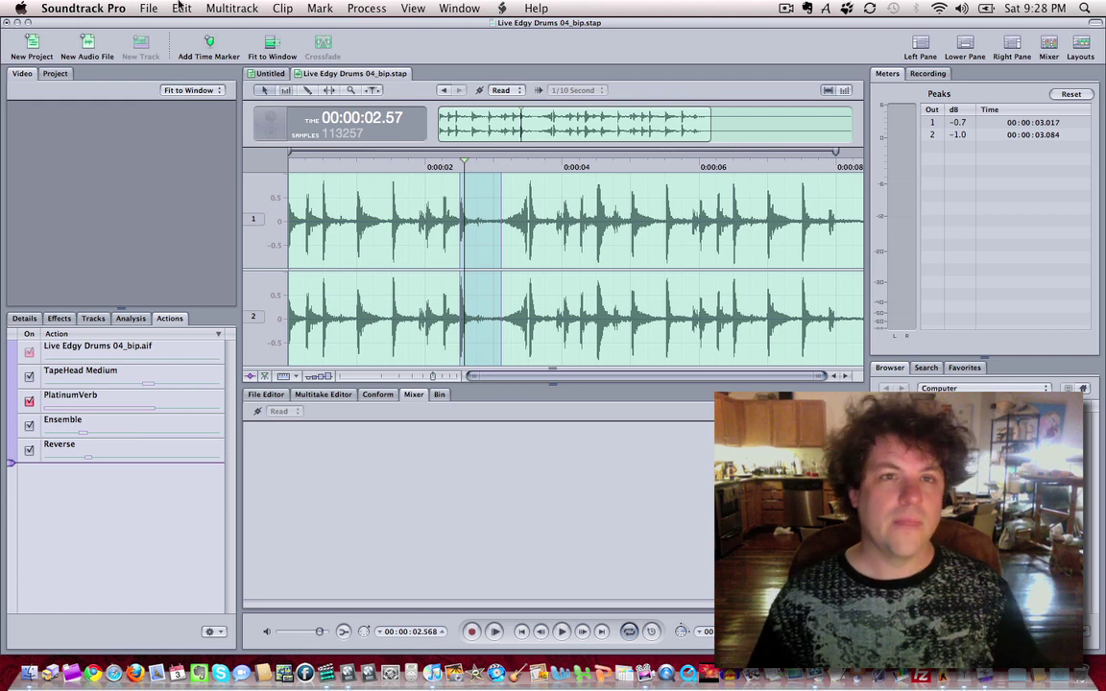
Step: Save the processing actions as an AppleScript named "Weird script" on the Desktop
left_click(146, 7)
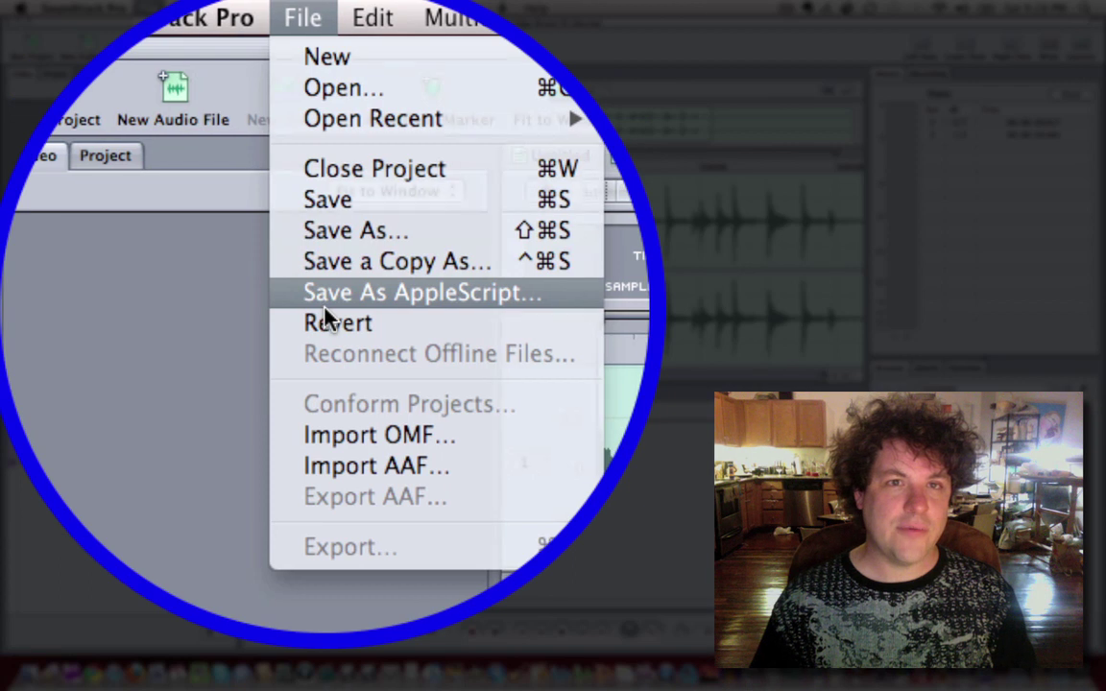
left_click(324, 314)
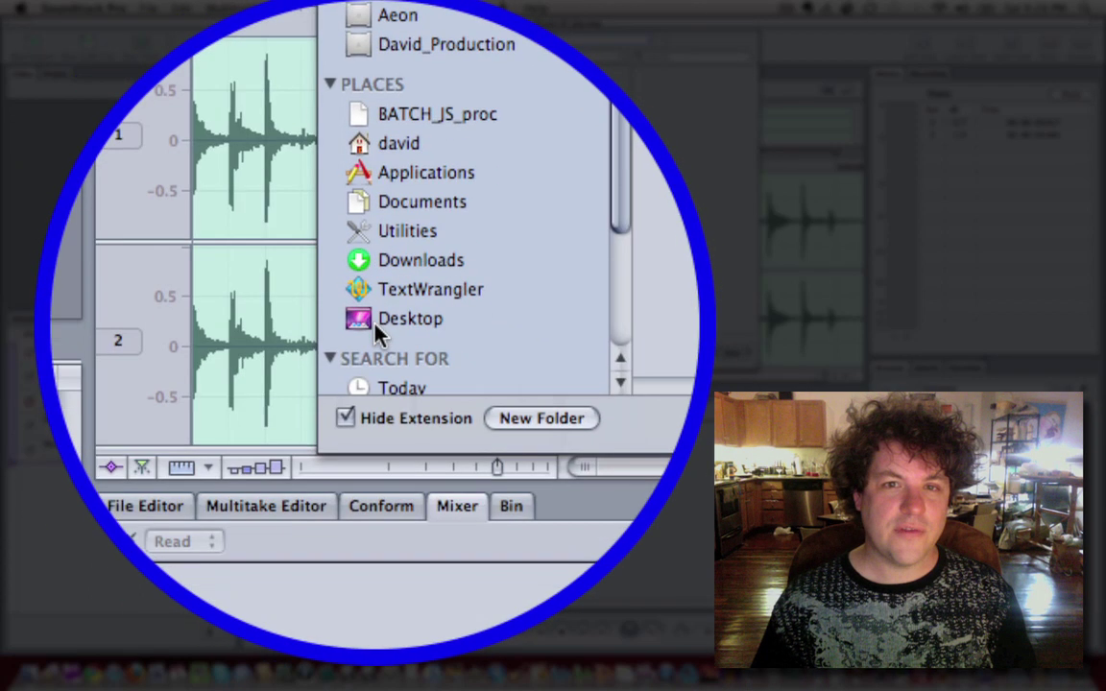
left_click(378, 309)
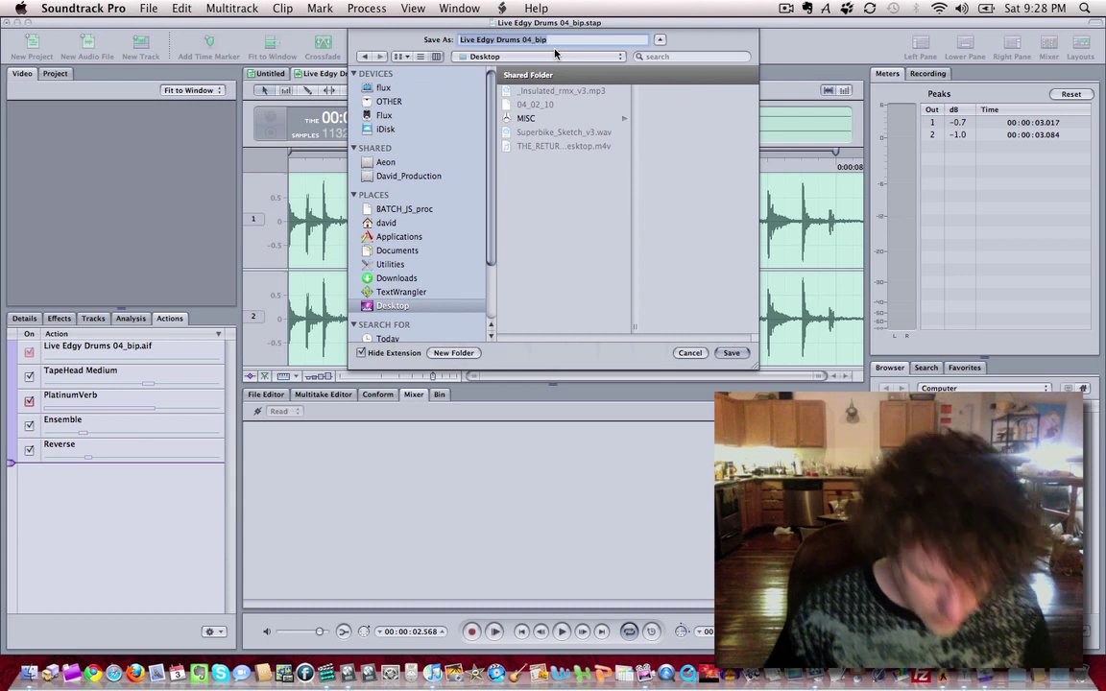
type("Weird sc reverse")
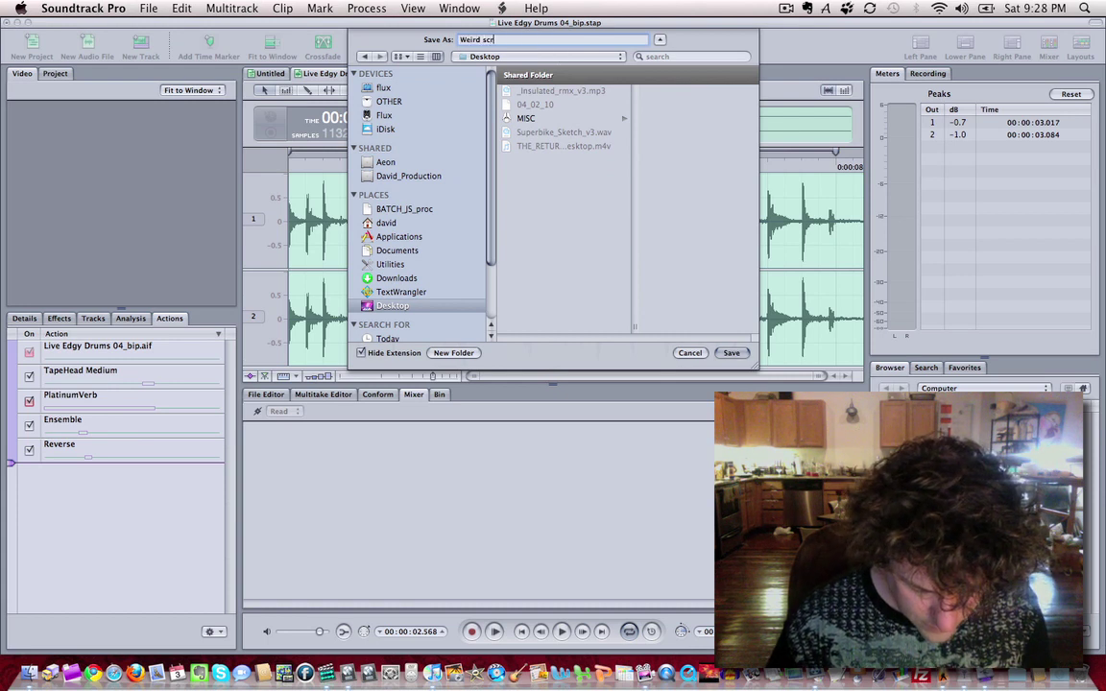
key("Return")
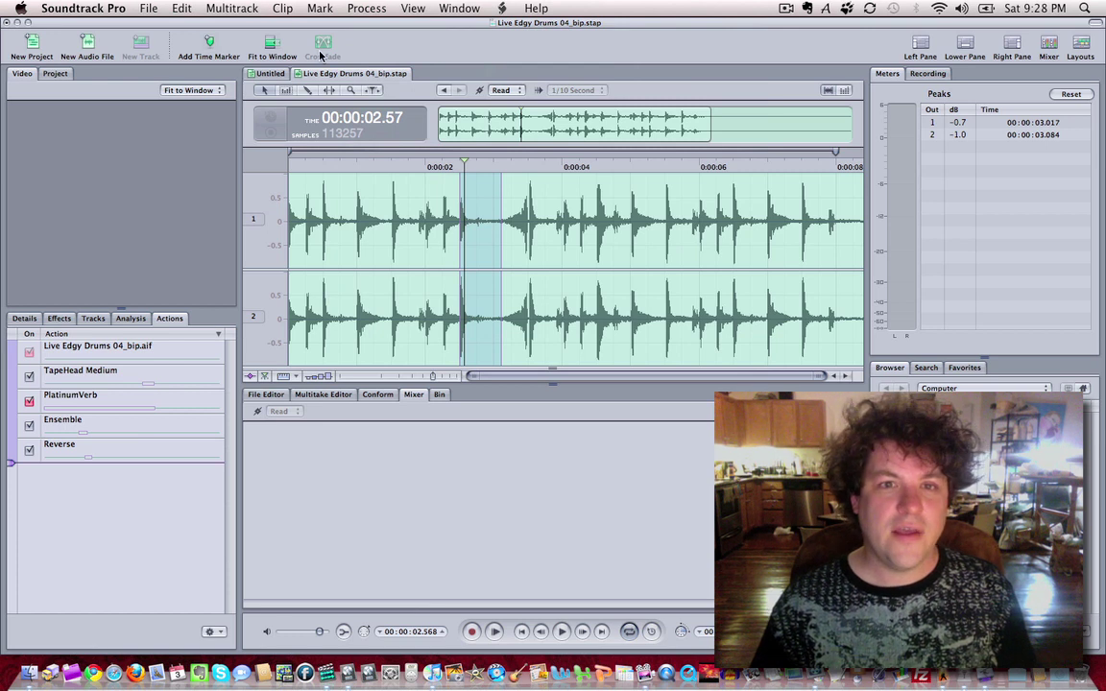
Step: Switch to Logic Pro and add the Live Edgy Drums 11 loop on a new track at bar 1
key("super+Tab")
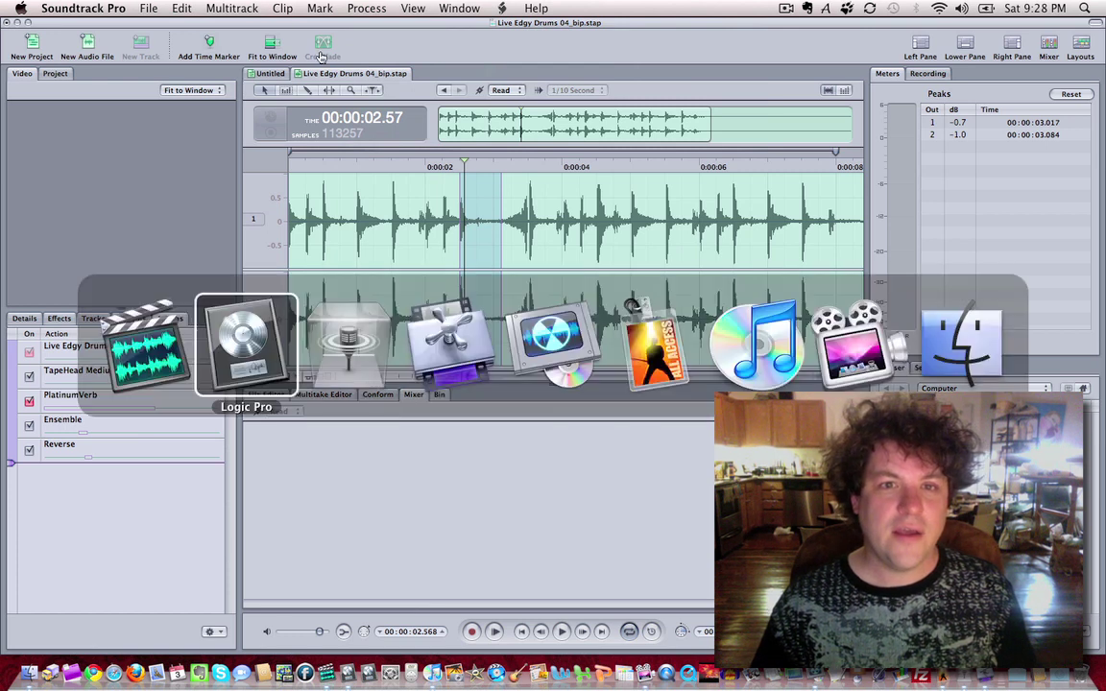
key("super+shift+Tab")
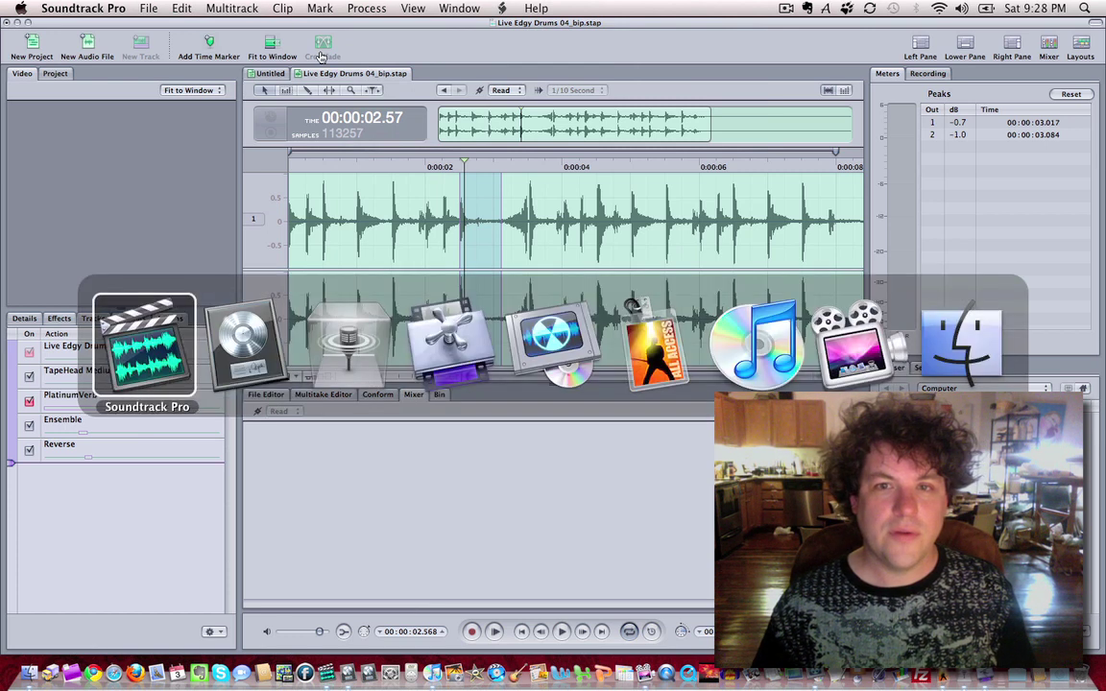
key("super+Tab")
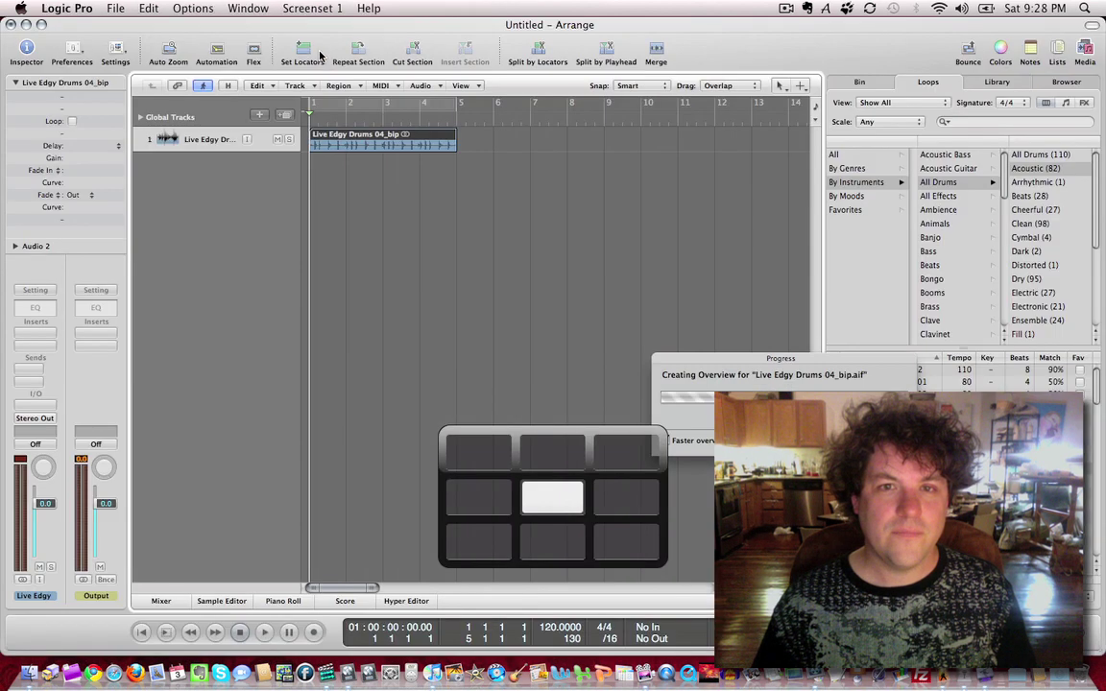
left_click_drag(874, 432, 322, 265)
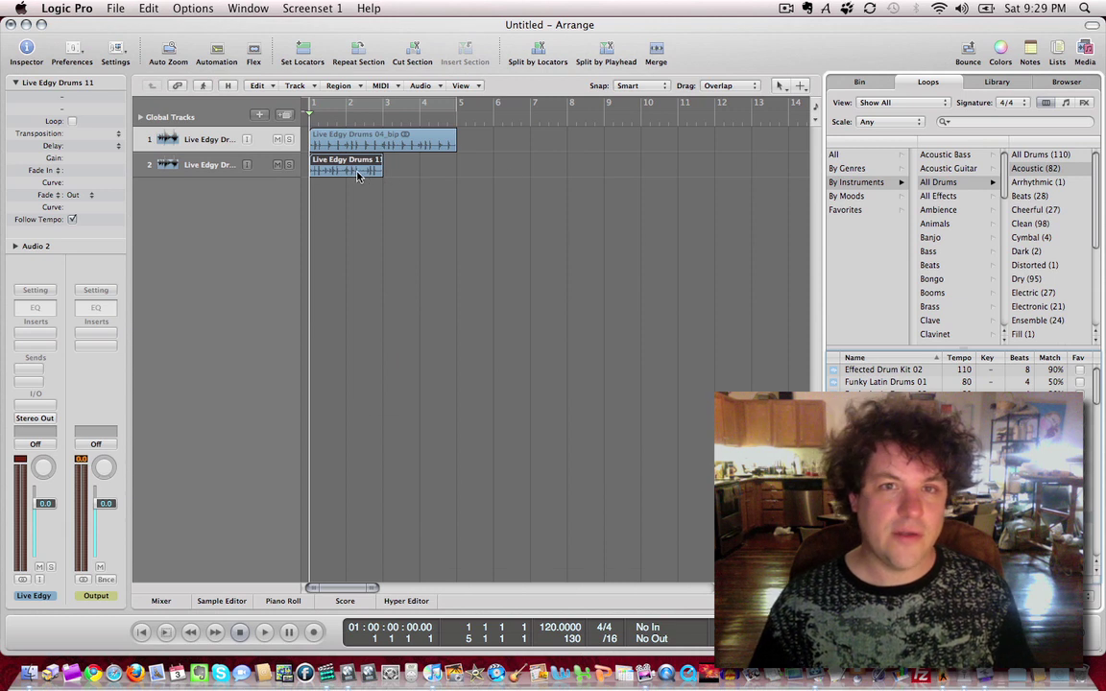
Step: Try bouncing the Live Edgy Drums 11 region in place to a new track, and undo the bounce
right_click(358, 175)
left_click(420, 176)
left_click(657, 297)
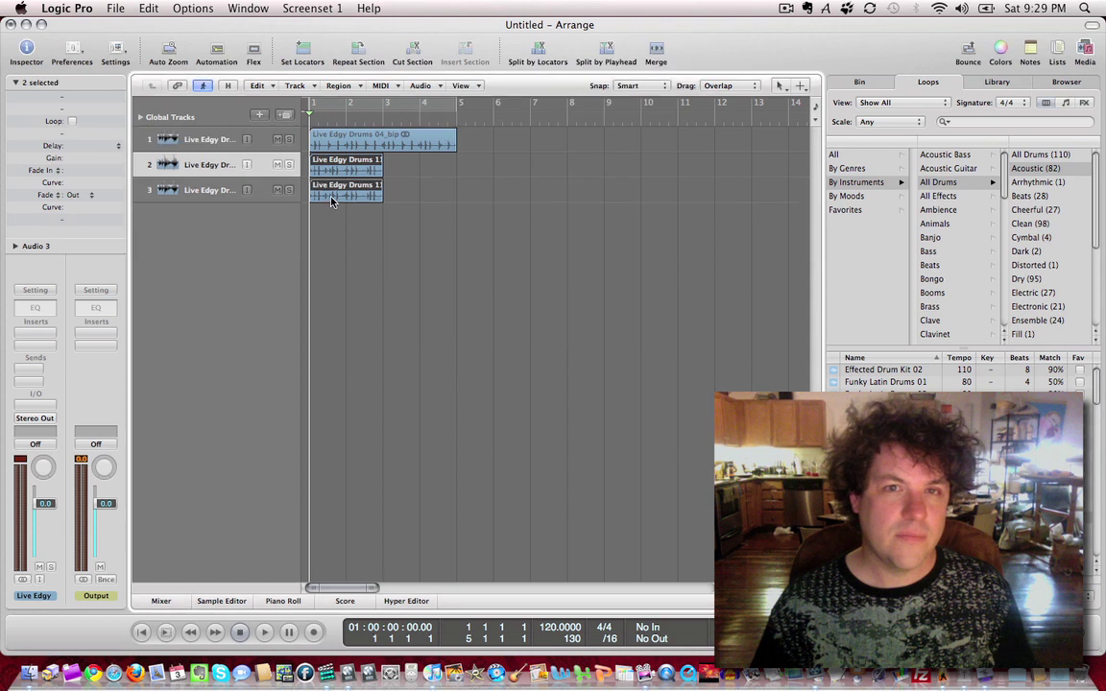
left_click(351, 176)
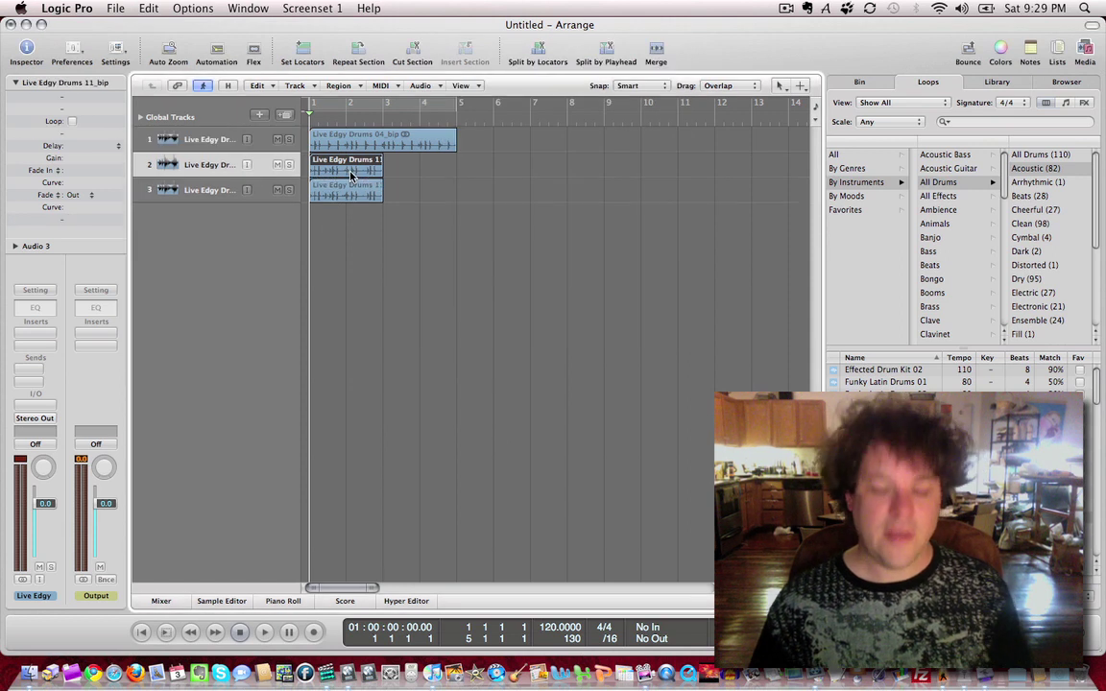
key("super+z")
key("super+z")
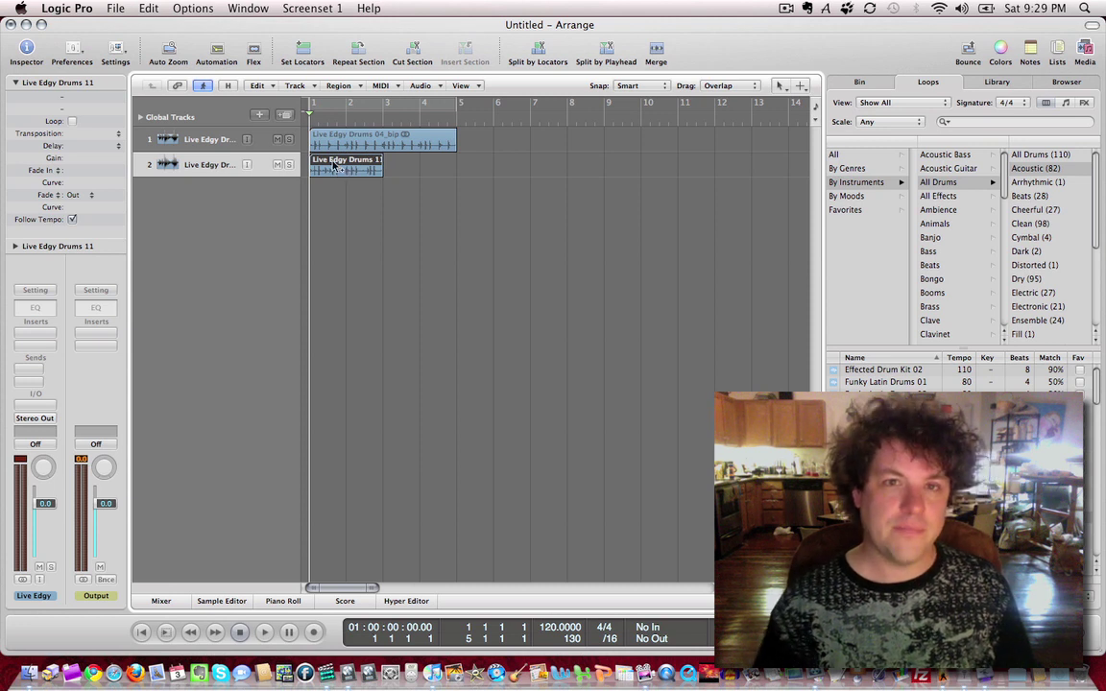
Step: Try to export the Live Edgy Drums 11 region as an audio file to the Desktop
key("ctrl+super+e")
left_click(267, 325)
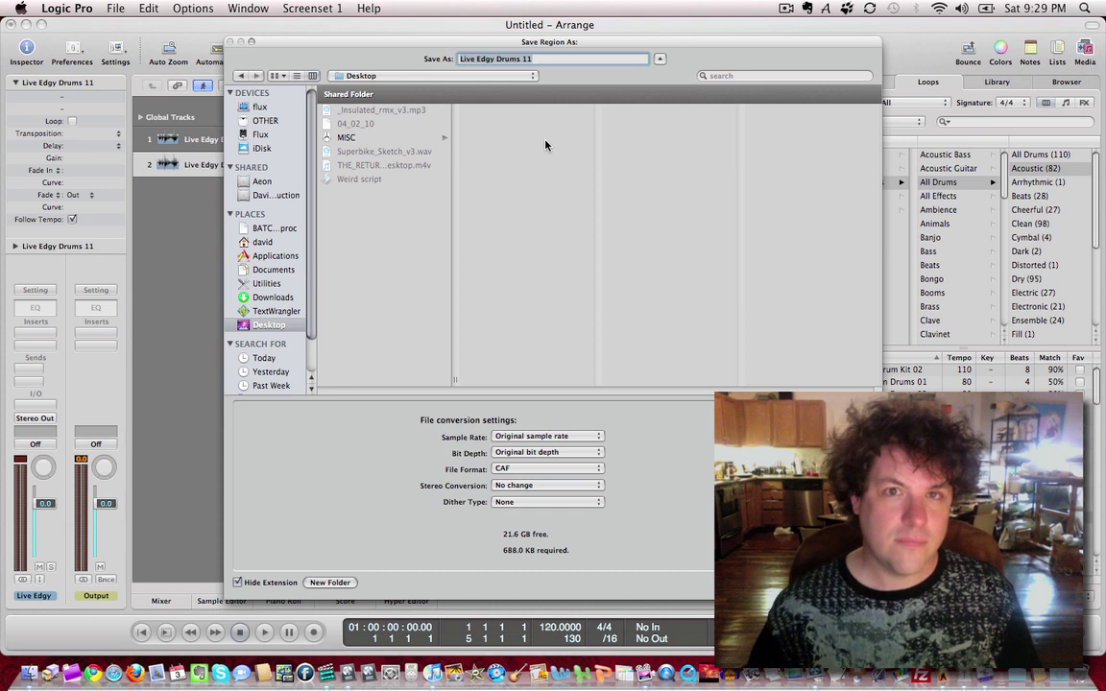
key("Return")
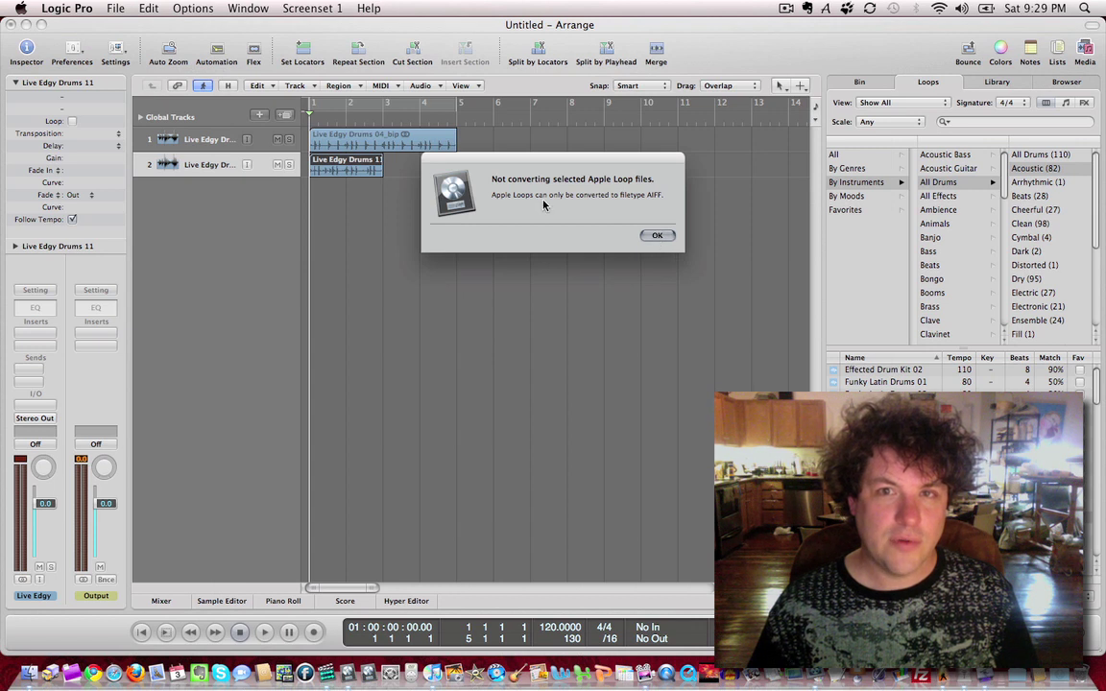
left_click(657, 235)
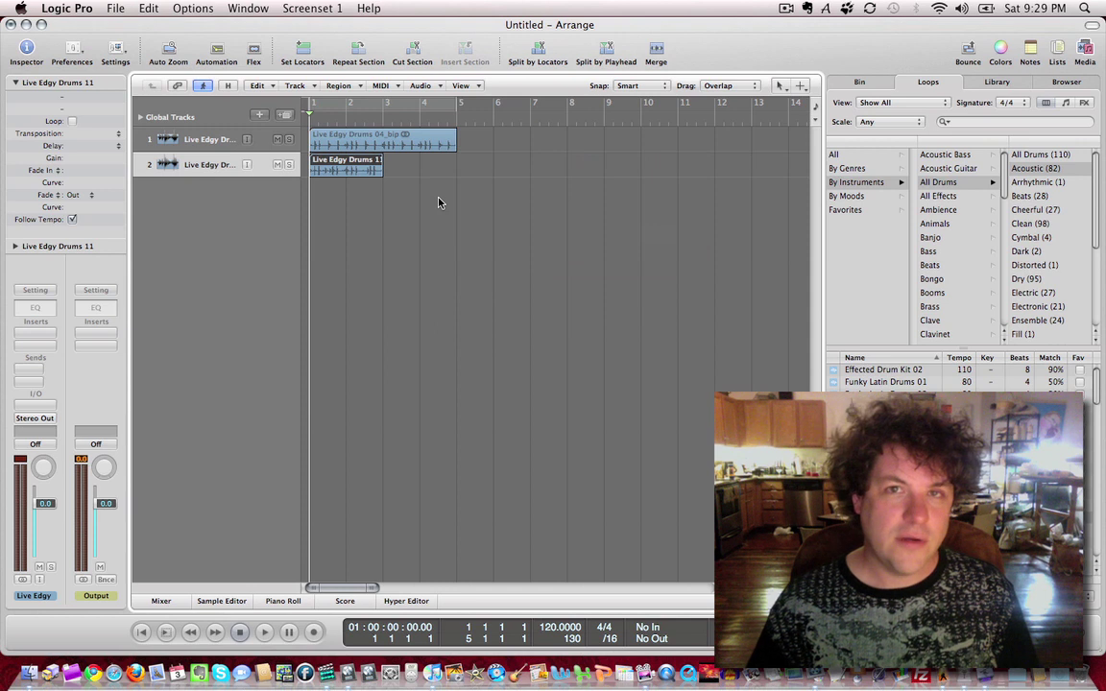
Step: Bounce the Live Edgy Drums 11 region in place to a new track and delete the original loop region with its track
key("super+d")
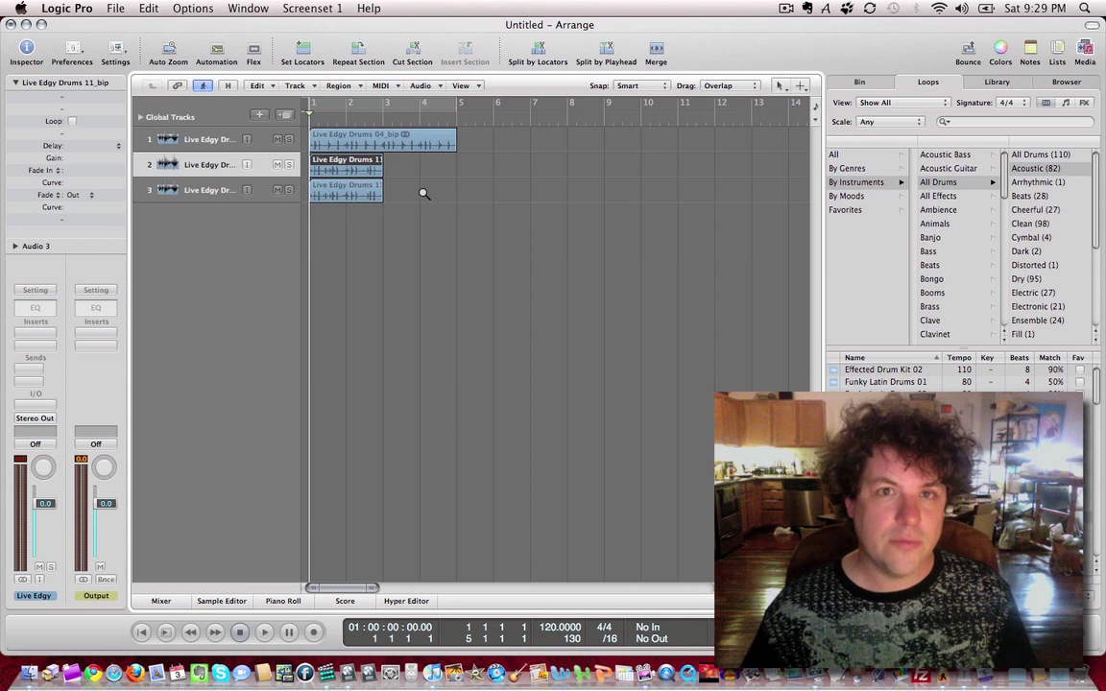
left_click(424, 194, "ctrl+alt")
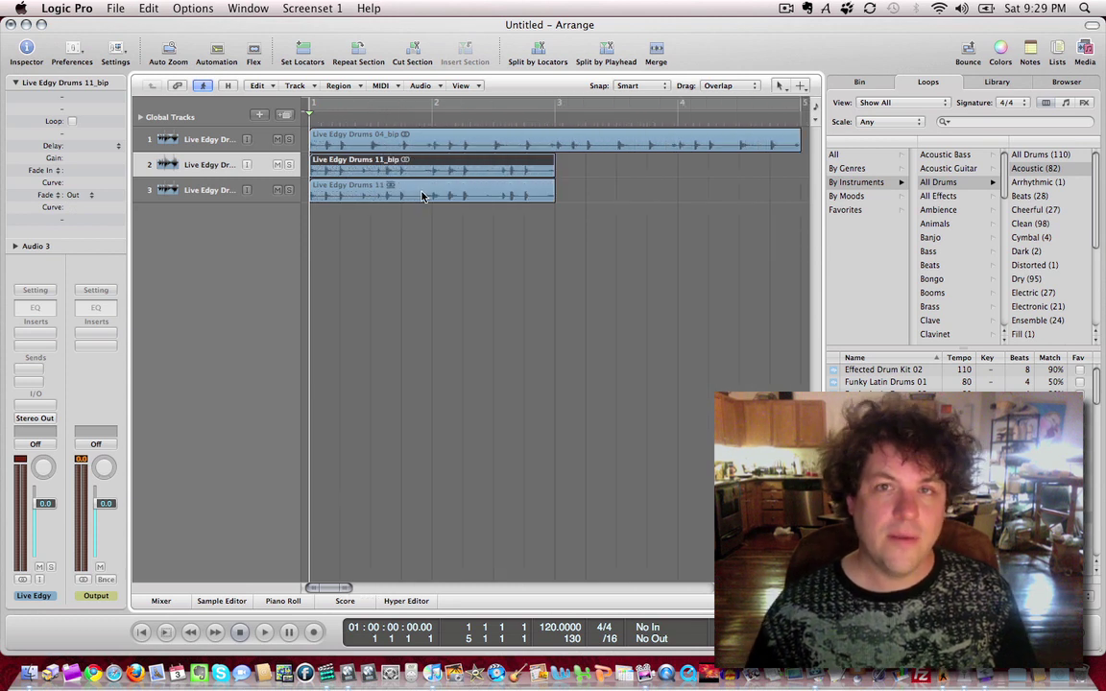
left_click(422, 195, "ctrl+alt")
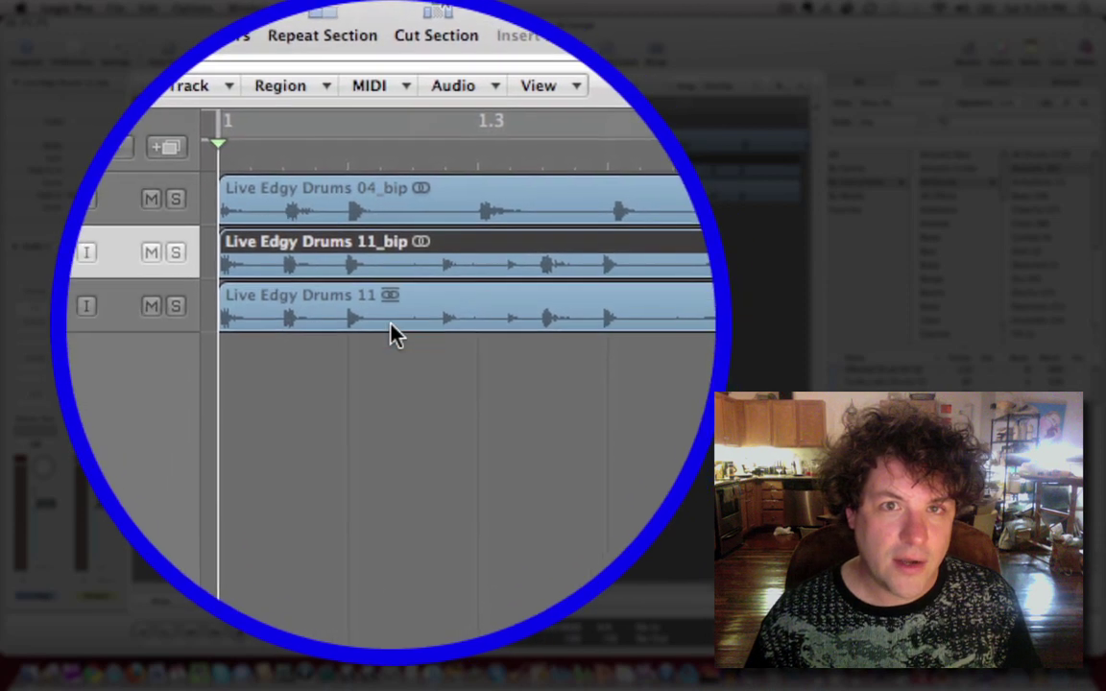
left_click(388, 331)
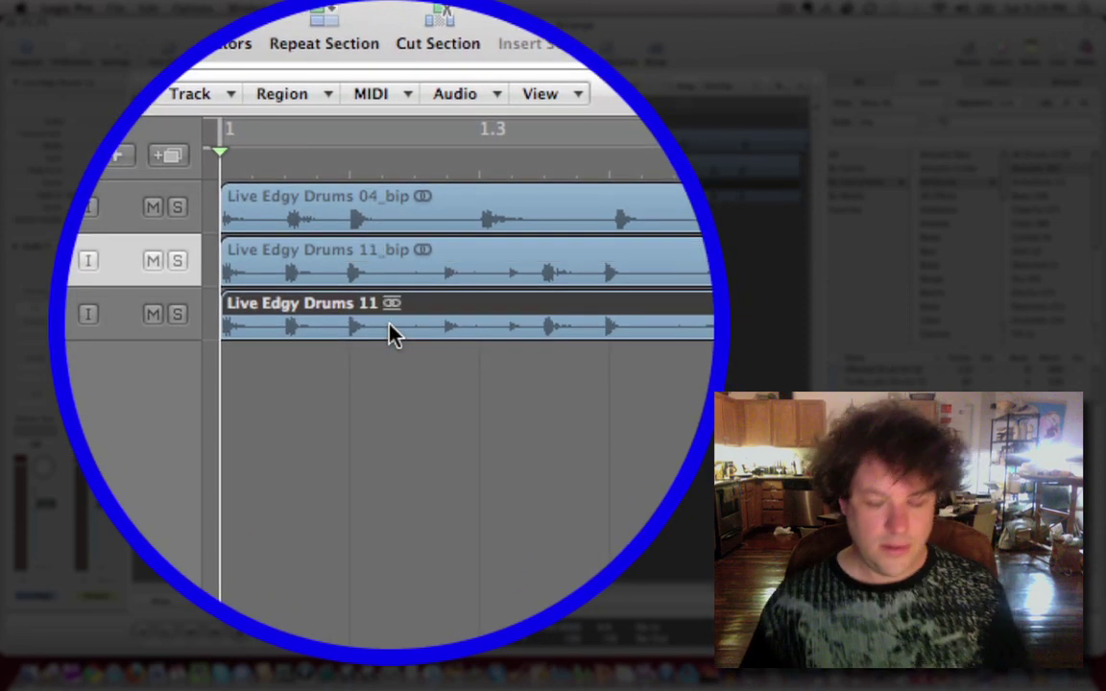
key("Delete")
key("super+BackSpace")
Step: Export the bounced Live Edgy Drums 11_bip region to the Desktop as an AIFF file named "proc"
left_click(463, 165)
key("ctrl+super+e")
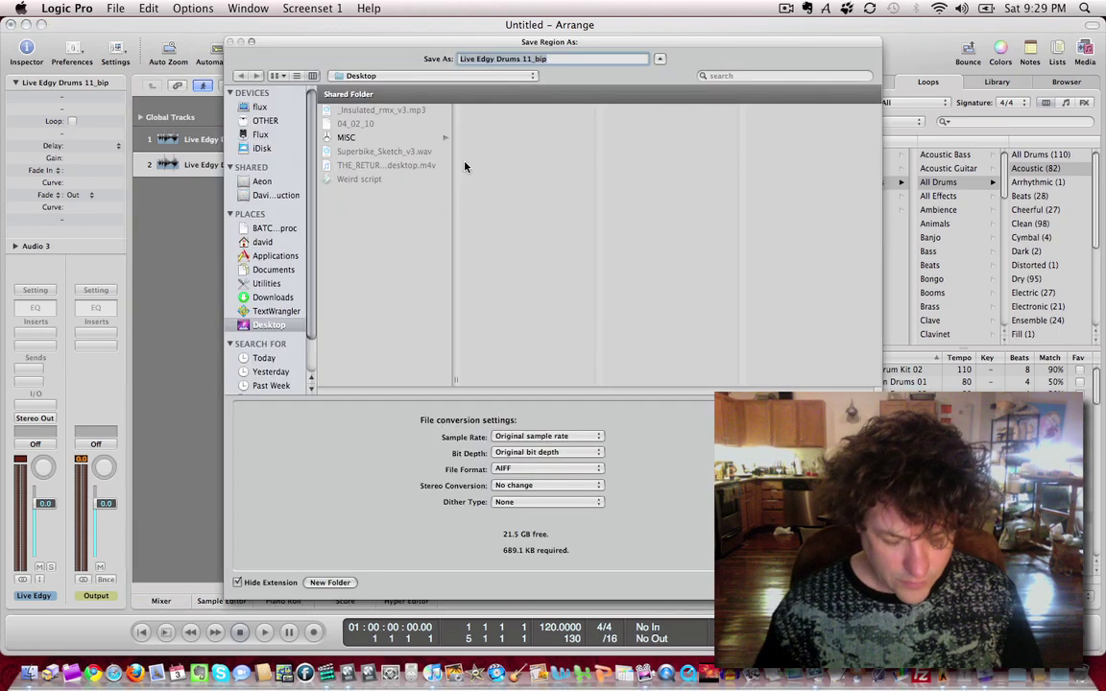
type("proc")
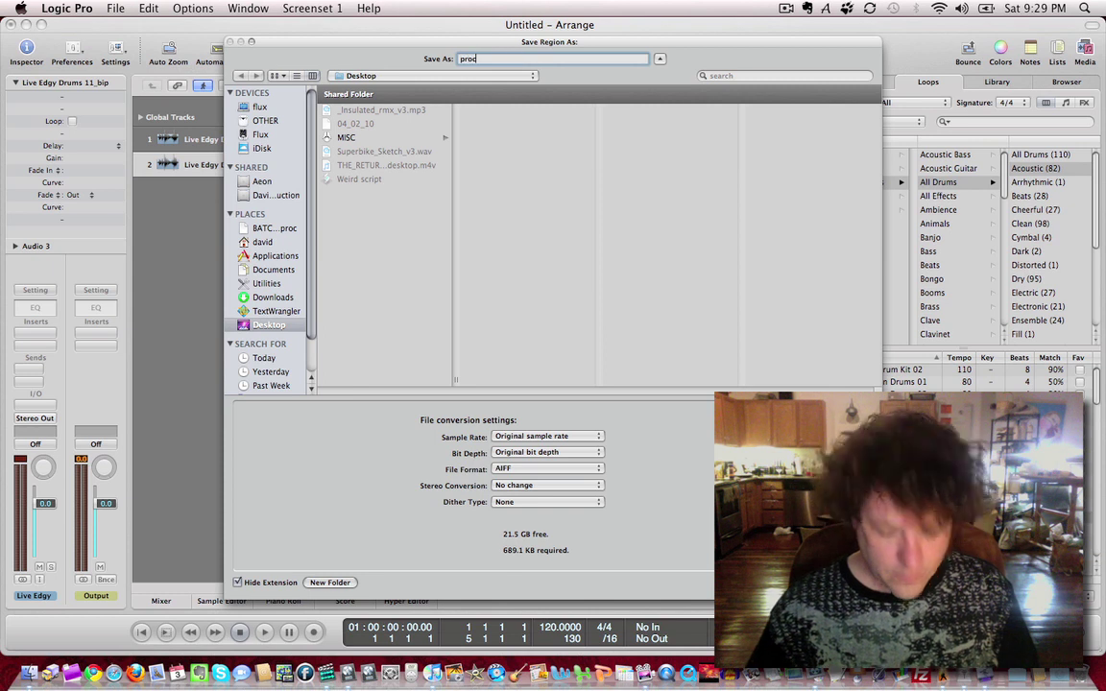
key("Return")
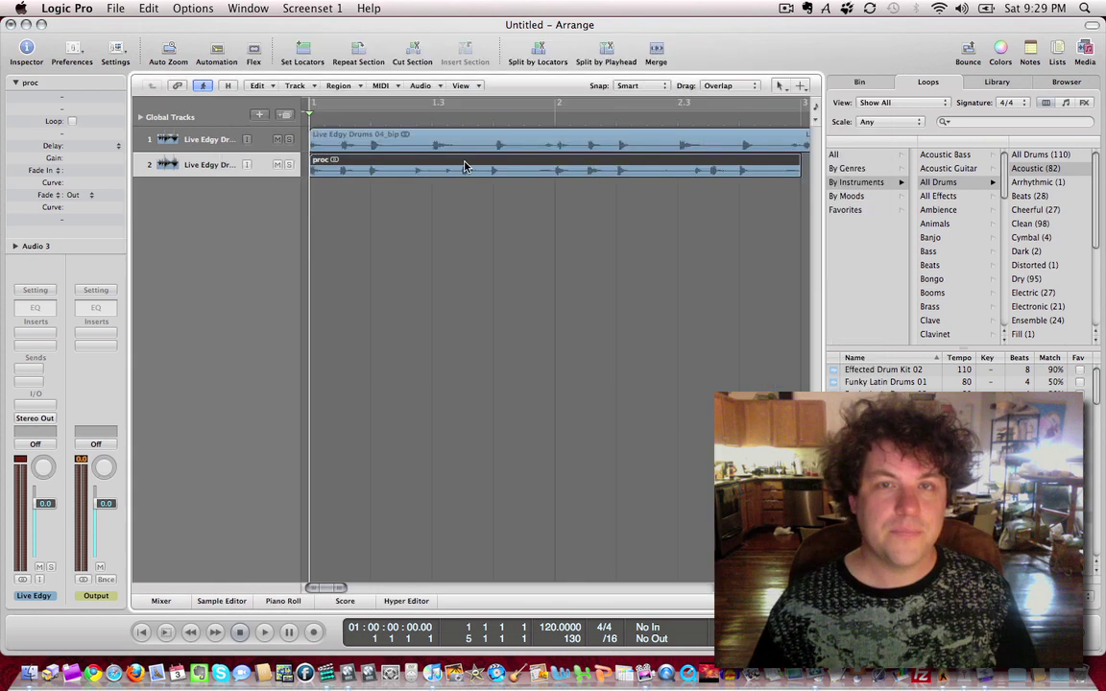
Step: Reveal the desktop and run the Weird script on proc.aif by dropping the audio file onto it
key("F11")
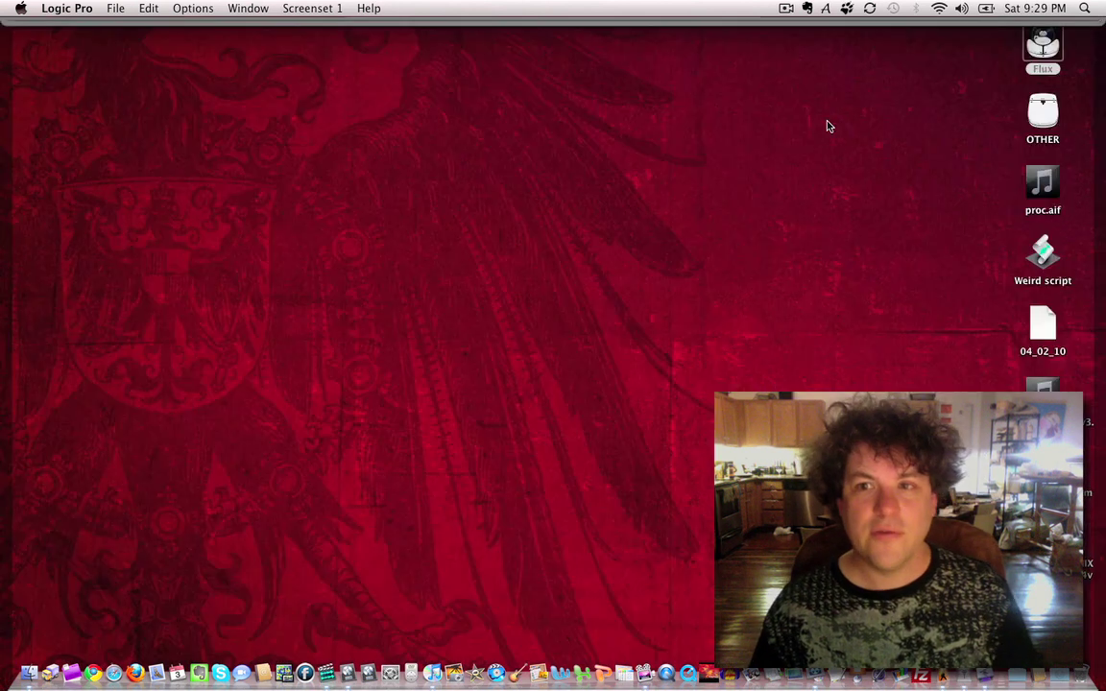
left_click_drag(1043, 185, 1063, 262)
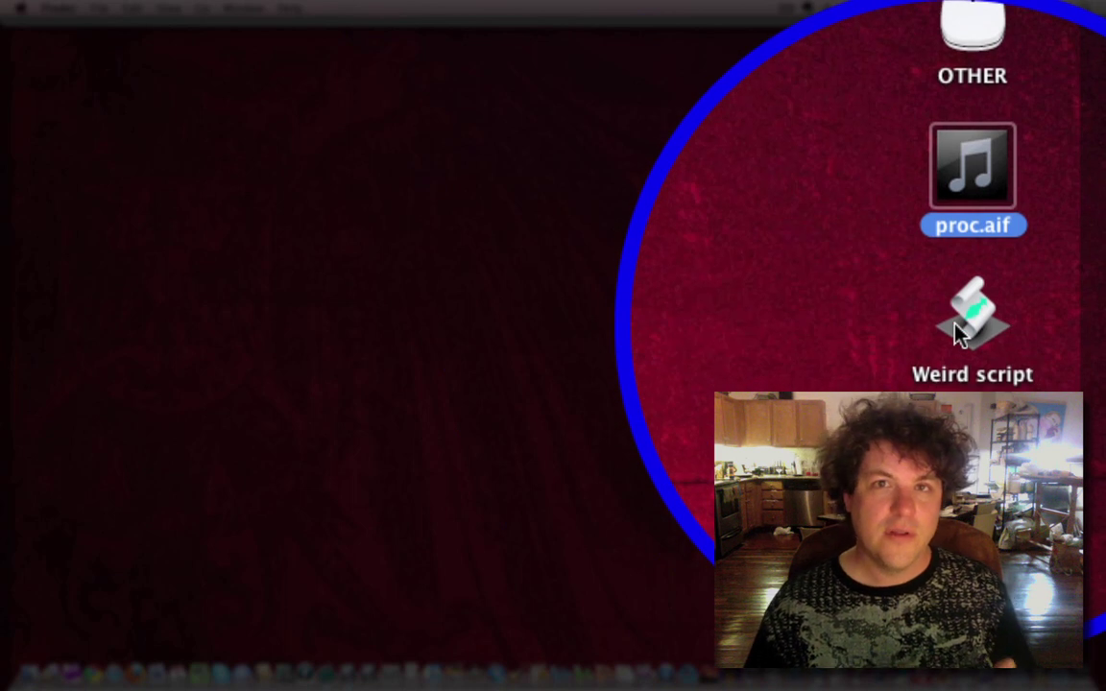
left_click_drag(972, 173, 947, 345)
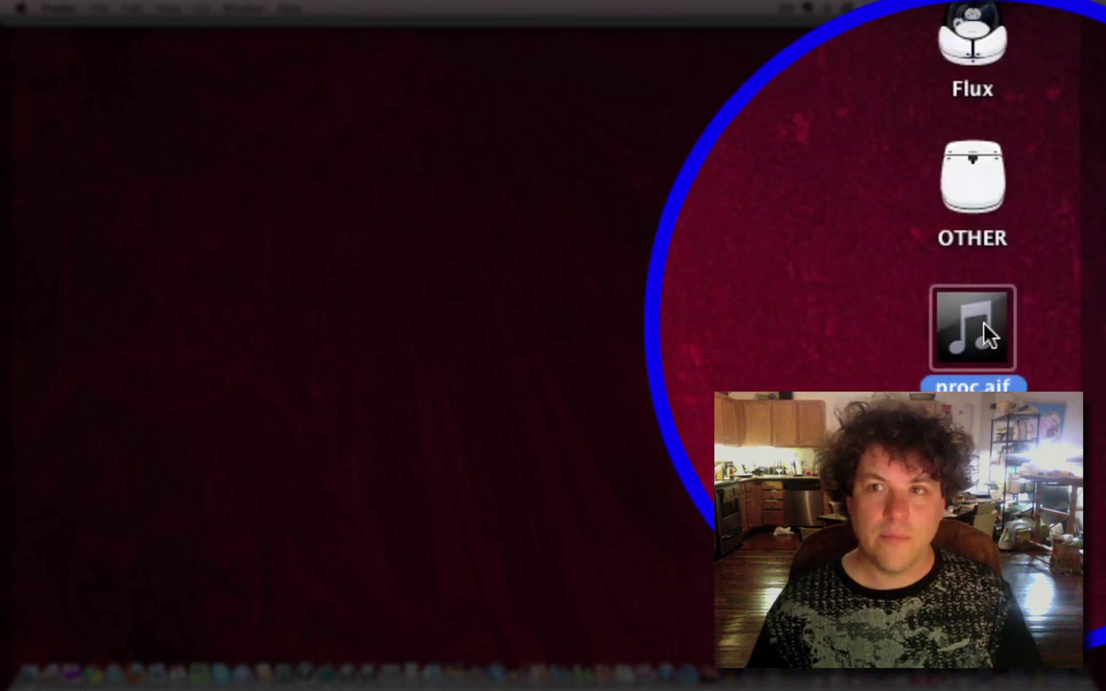
left_click_drag(1008, 268, 1019, 259)
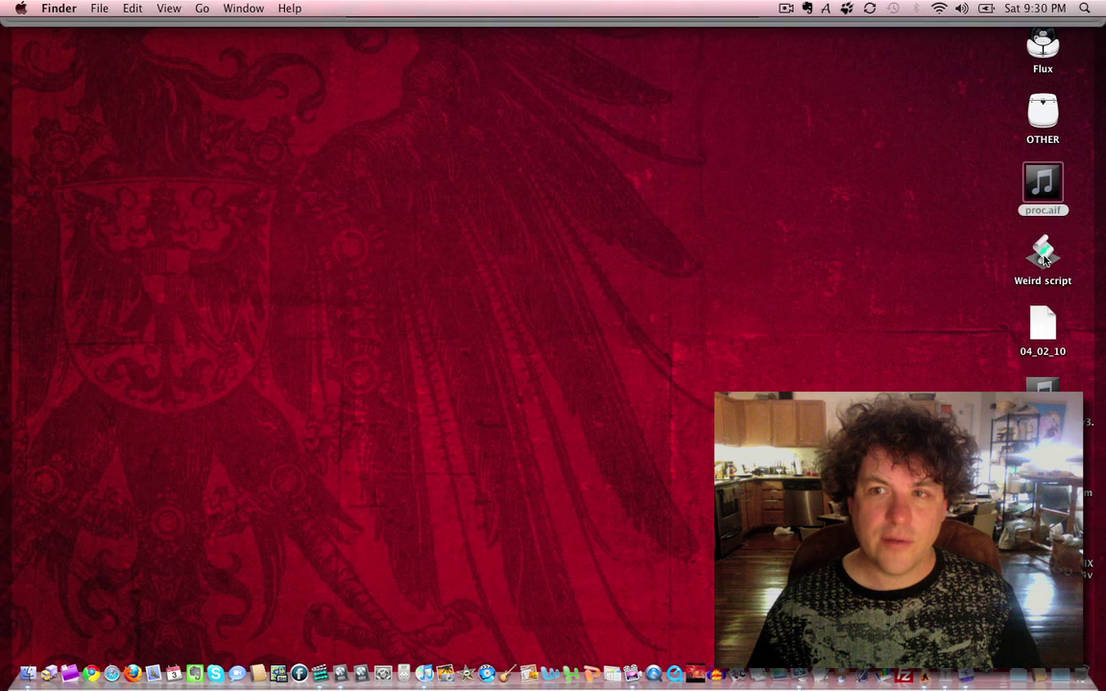